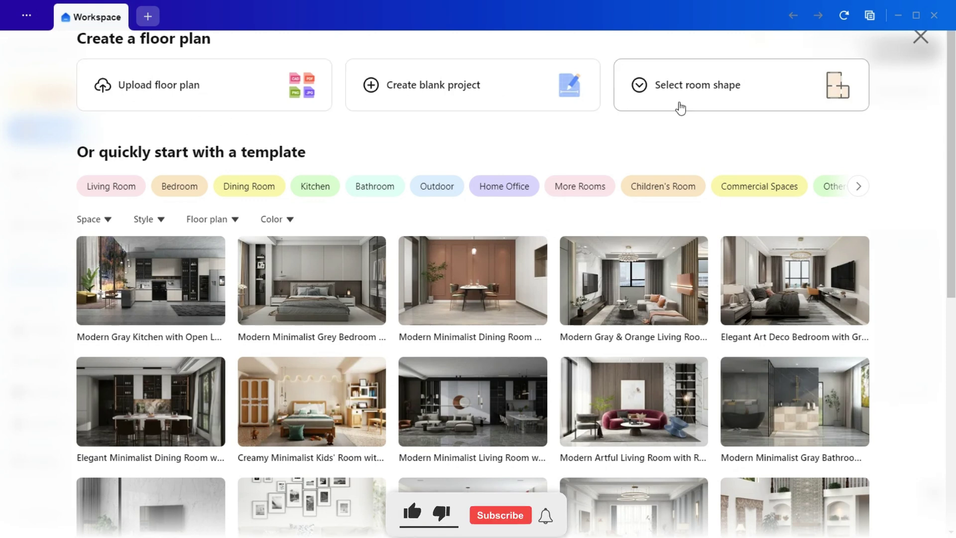
mouse_move(807, 73)
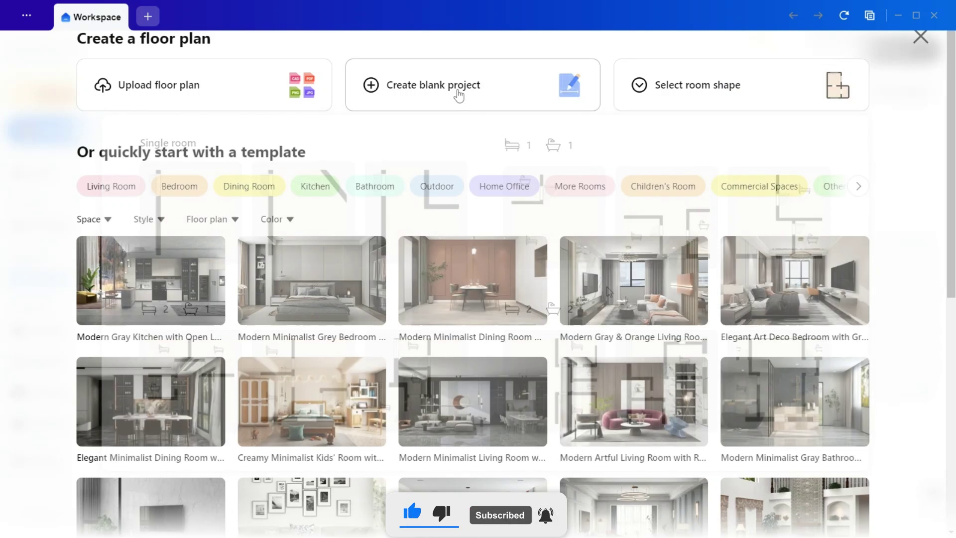
mouse_move(178, 288)
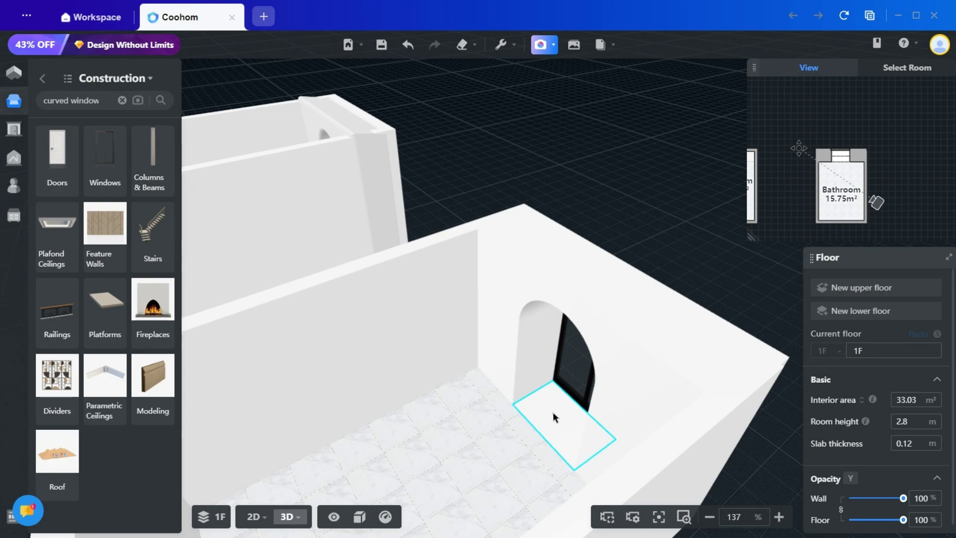
- Change the thin outer wall behind the 15.75 m² bathroom's window to the non-load-bearing type
drag(653, 288, 742, 323)
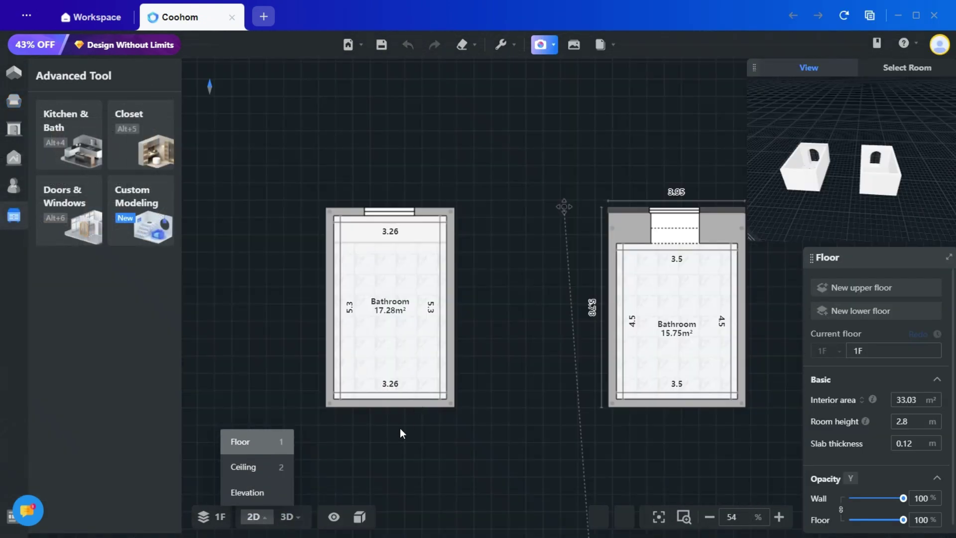
scroll(401, 434, down, 1)
scroll(381, 438, down, 1)
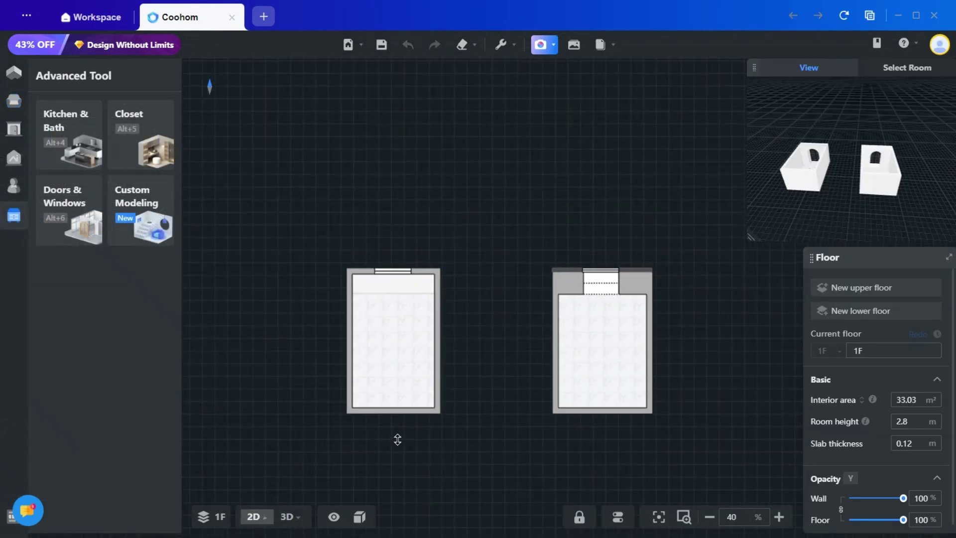
drag(396, 440, 273, 429)
scroll(518, 277, up, 5)
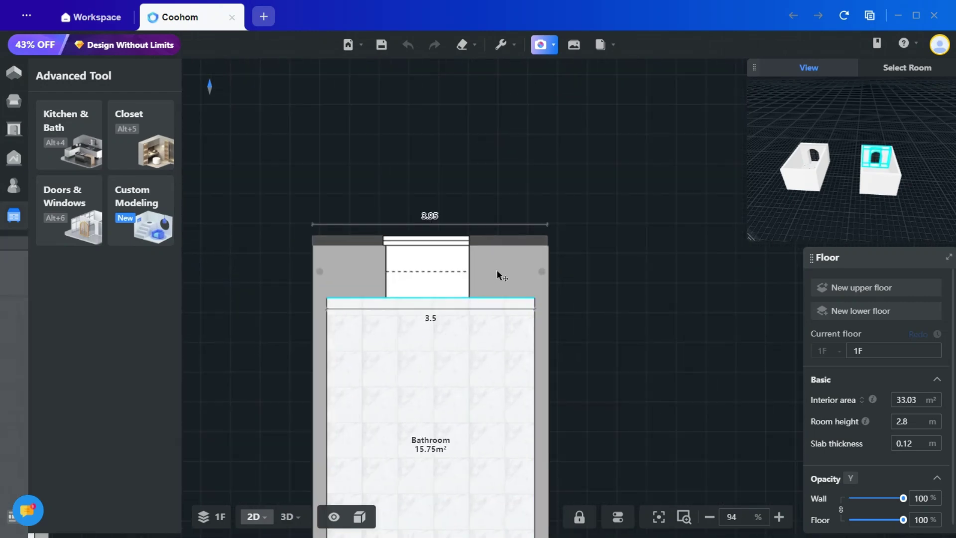
click(501, 284)
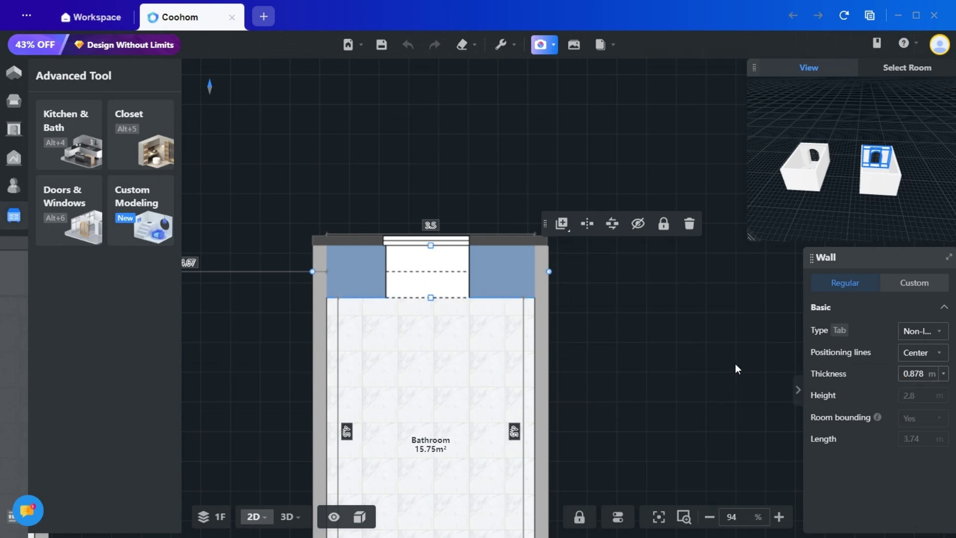
click(509, 238)
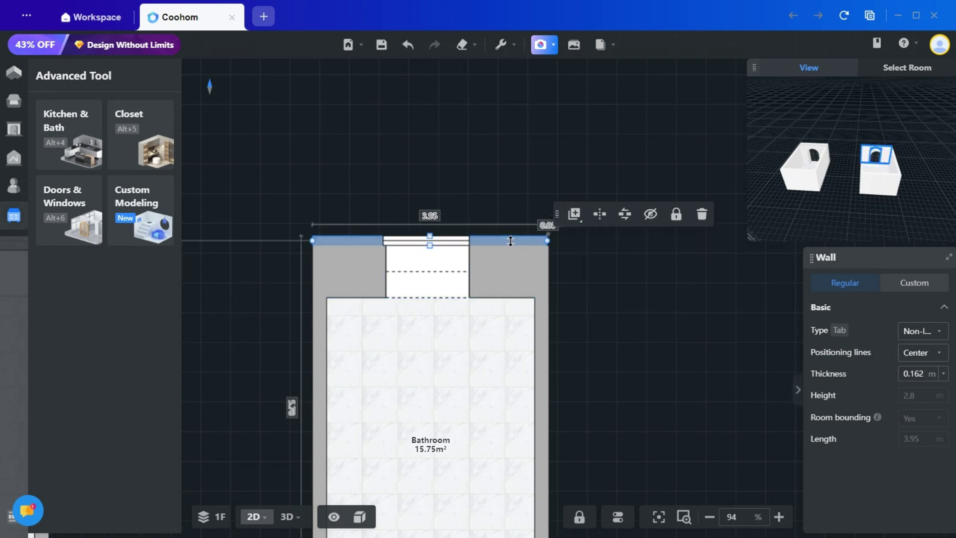
key(Tab)
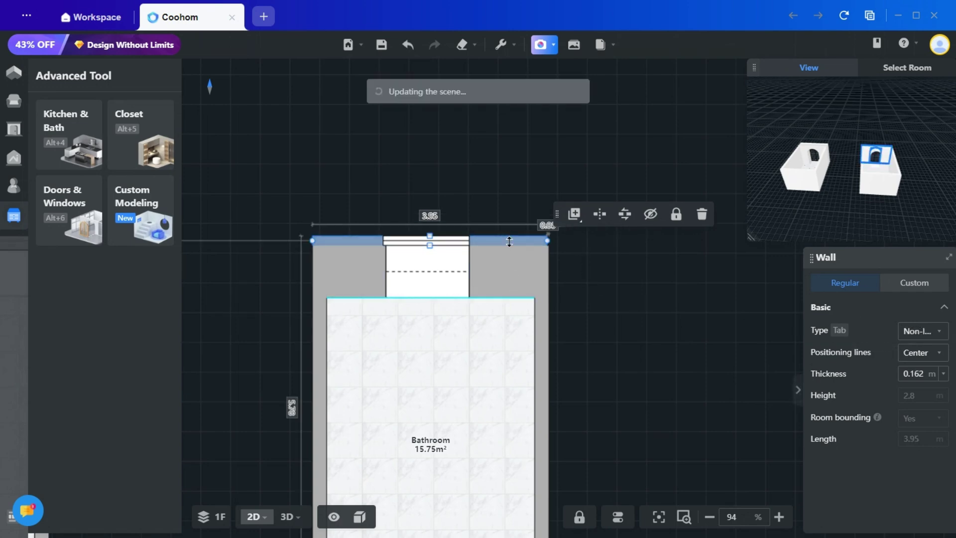
- Inspect the size parameters of the arched window opening and the linear window in the 15.75 m² bathroom
click(431, 279)
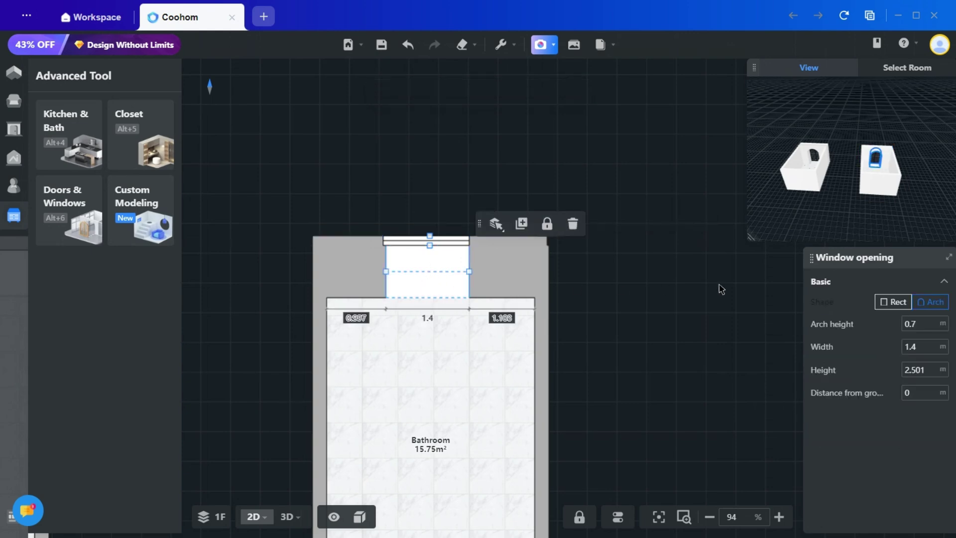
click(23, 77)
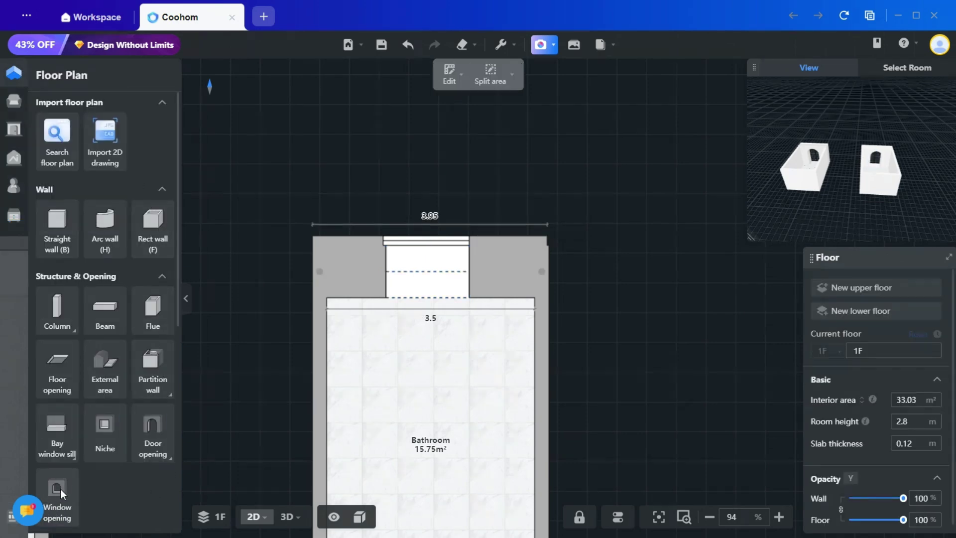
click(440, 239)
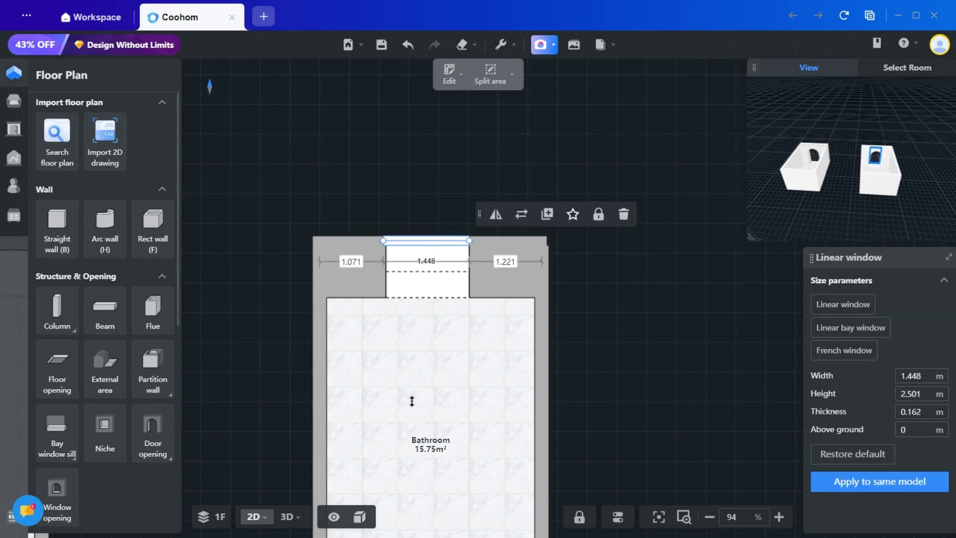
- Compare the arched window recesses of both bathrooms in the 3D view
mouse_move(286, 524)
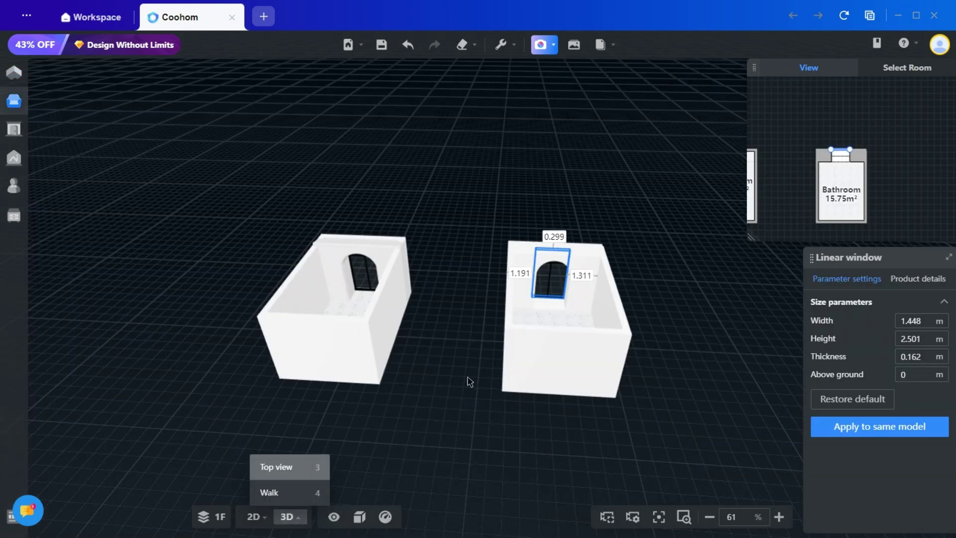
click(679, 363)
drag(630, 372, 479, 384)
scroll(454, 375, up, 5)
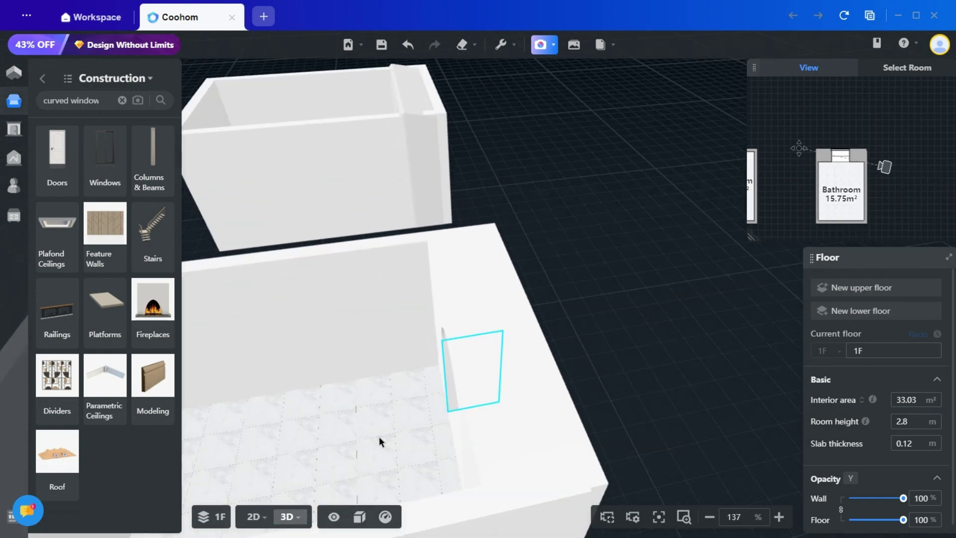
scroll(437, 442, down, 5)
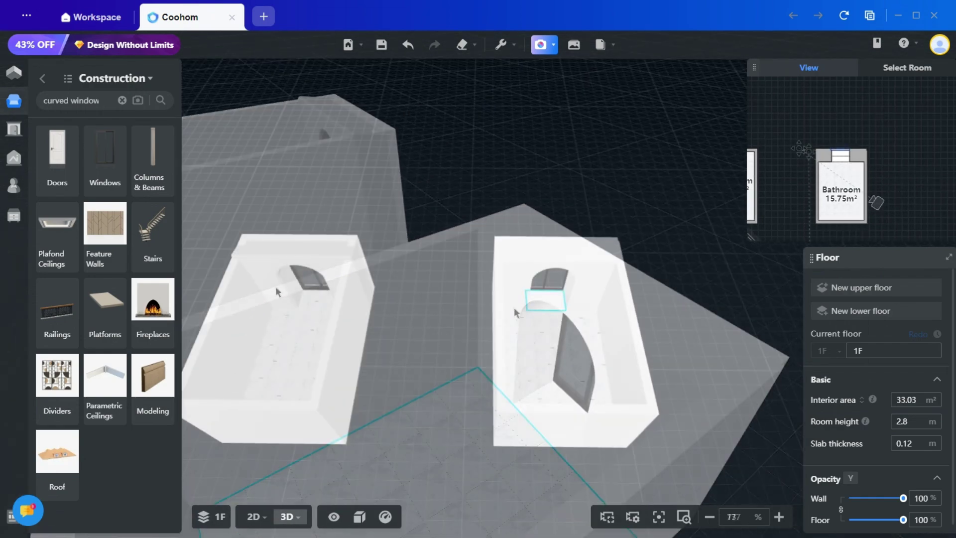
scroll(414, 407, up, 5)
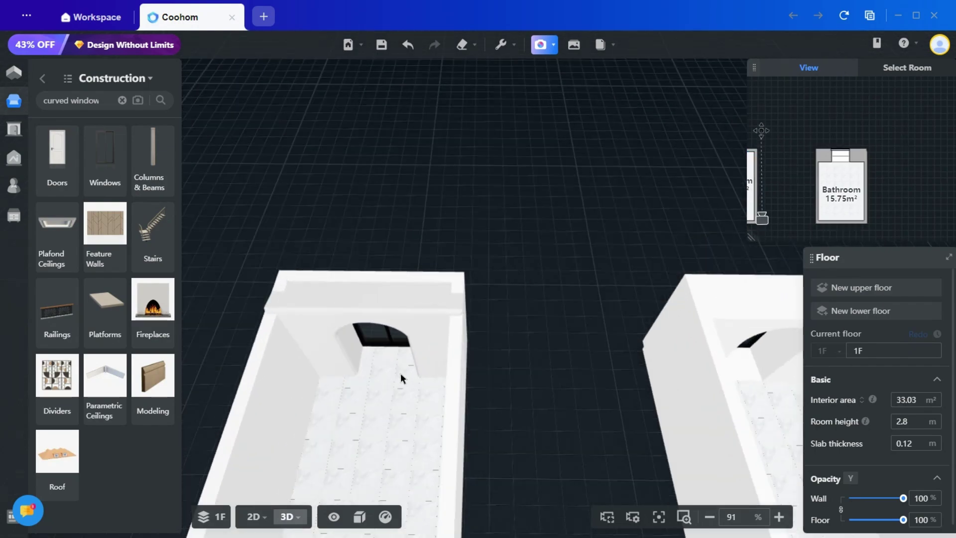
right_drag(371, 440, 463, 341)
scroll(434, 427, up, 5)
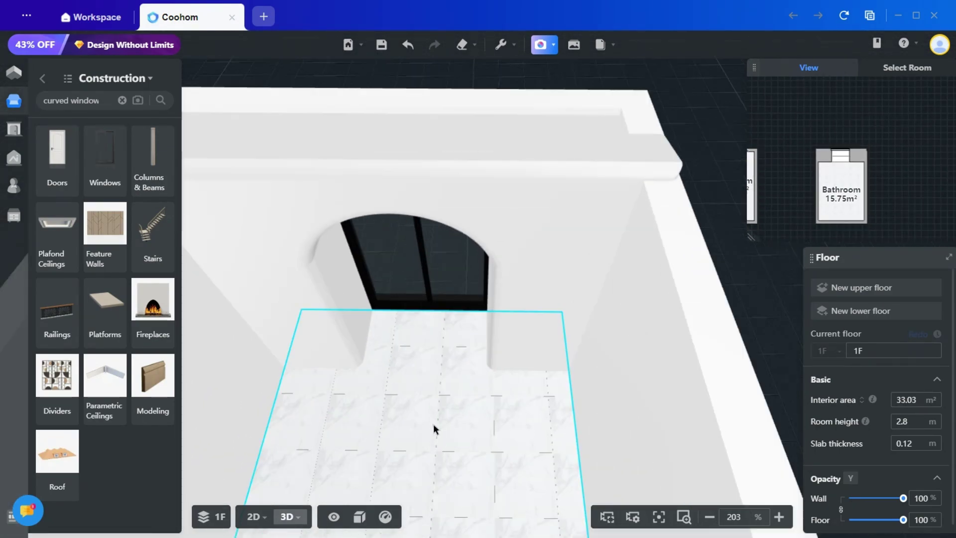
drag(434, 427, 455, 410)
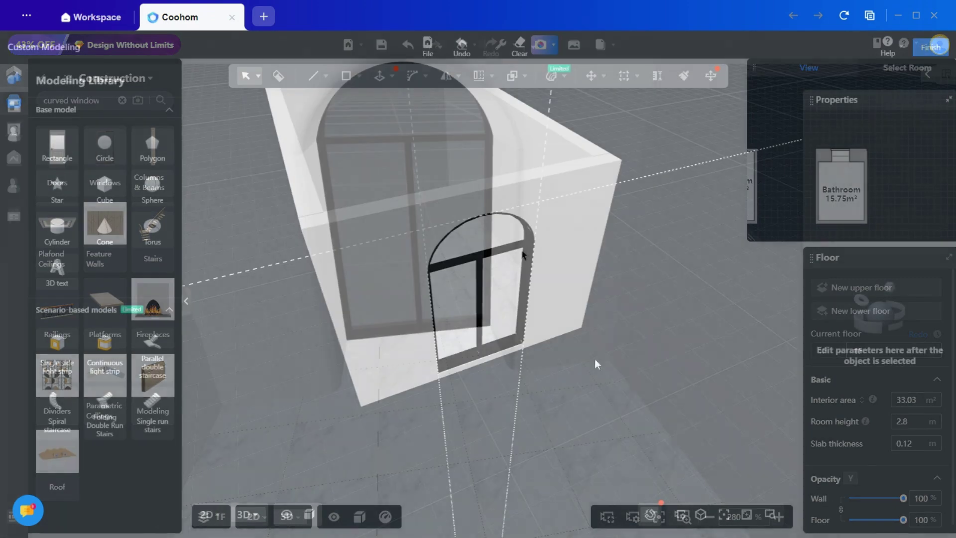
- Add a horizontal guide line at the base of the arched window, parallel to the guide at its top
drag(595, 363, 506, 449)
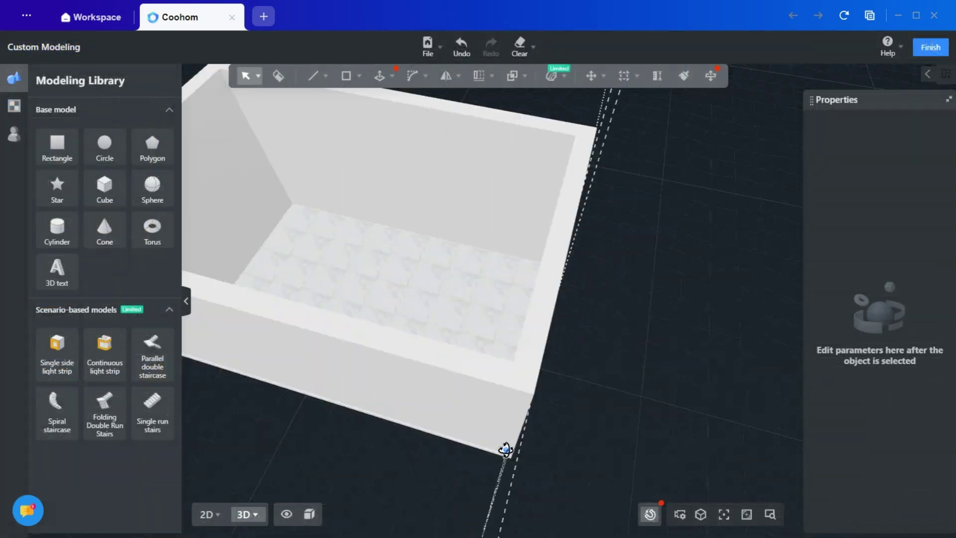
right_drag(506, 450, 306, 414)
mouse_move(626, 76)
click(615, 103)
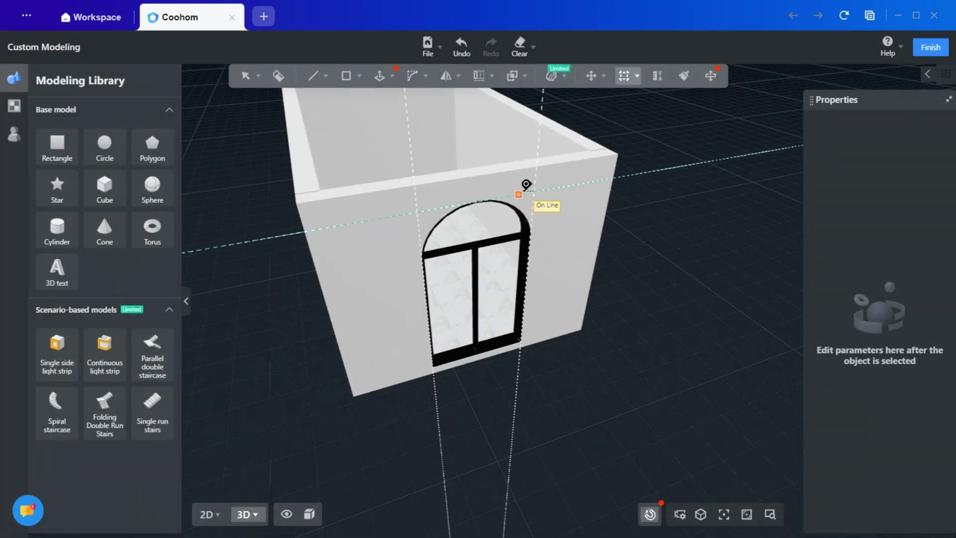
click(519, 194)
click(500, 350)
right_drag(494, 396, 498, 369)
scroll(499, 367, up, 3)
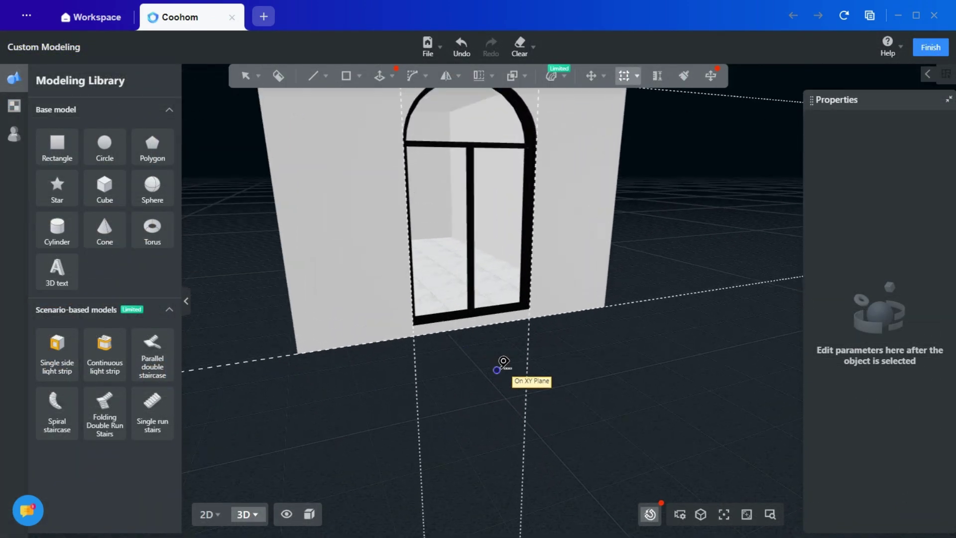
key(Escape)
- Add a horizontal guide line where the window's arch meets its straight vertical sides
scroll(458, 384, down, 5)
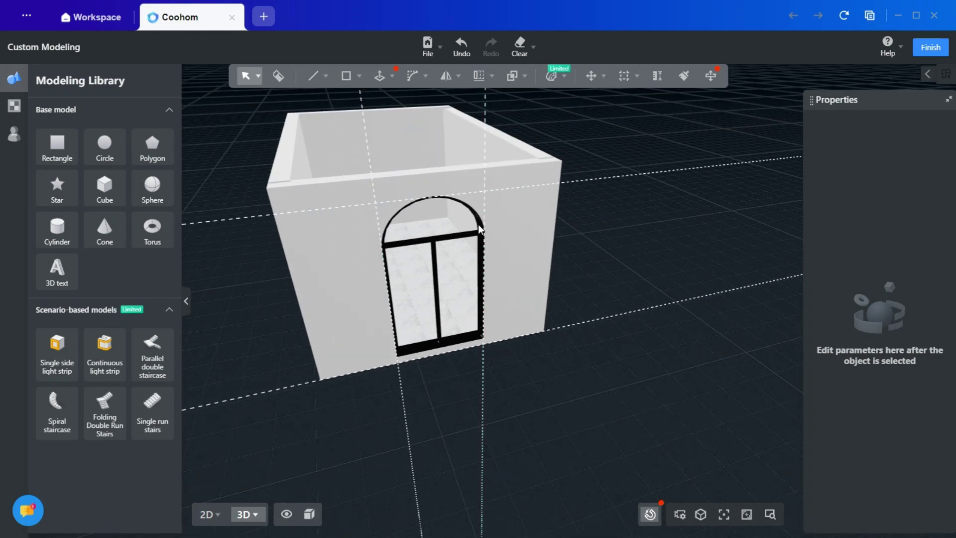
scroll(480, 234, up, 4)
right_drag(490, 252, 522, 260)
mouse_move(626, 76)
click(614, 104)
click(480, 99)
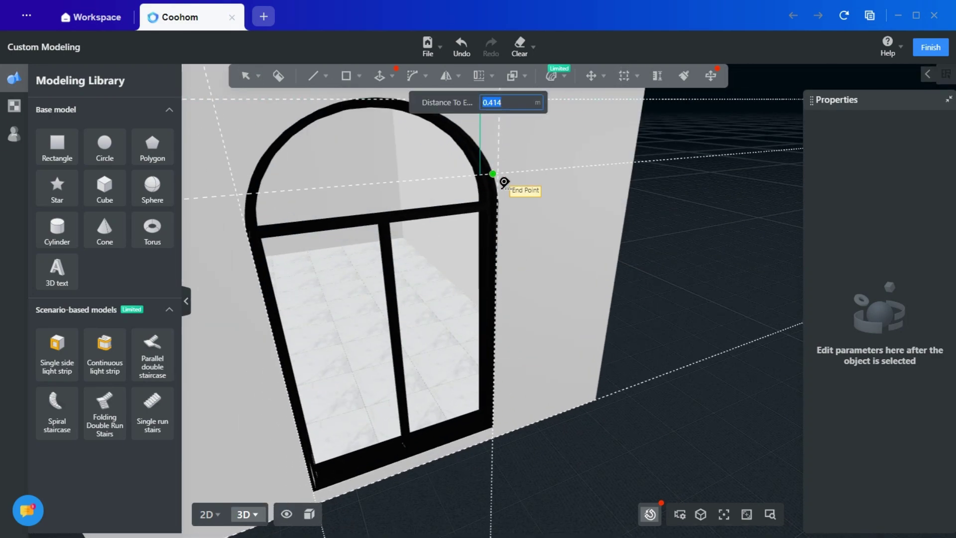
click(497, 203)
key(Escape)
- Draw a rectangle of about 3.74 by 2.86 m covering the whole outer face of the window wall
scroll(543, 234, down, 5)
click(346, 75)
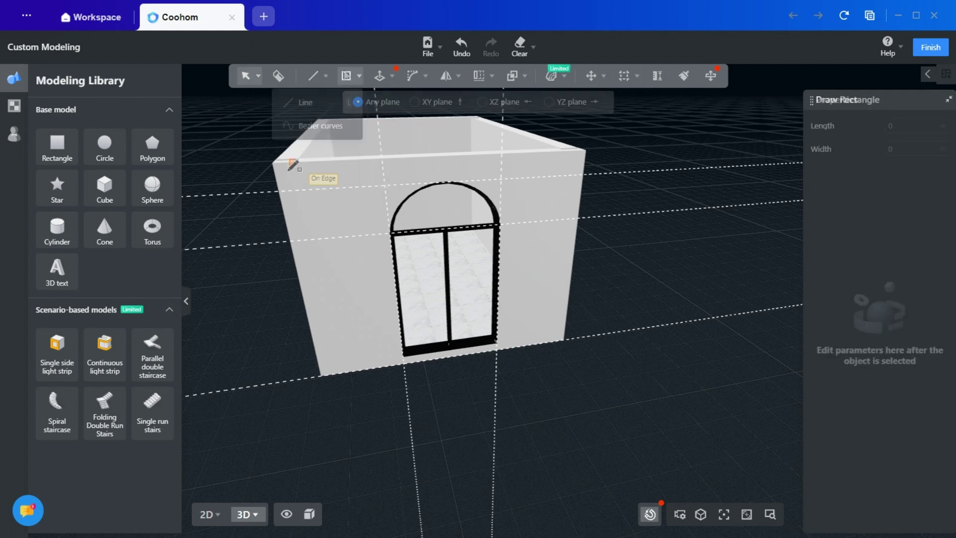
click(271, 163)
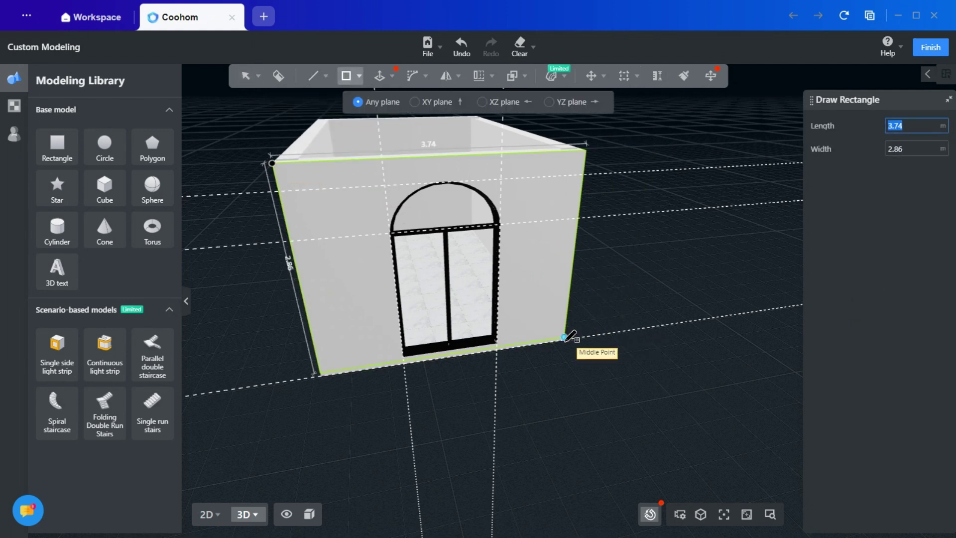
click(572, 355)
key(Escape)
- Draw a rectangle of about 1.442 by 2.059 m between the guides for the straight part of the window
click(360, 76)
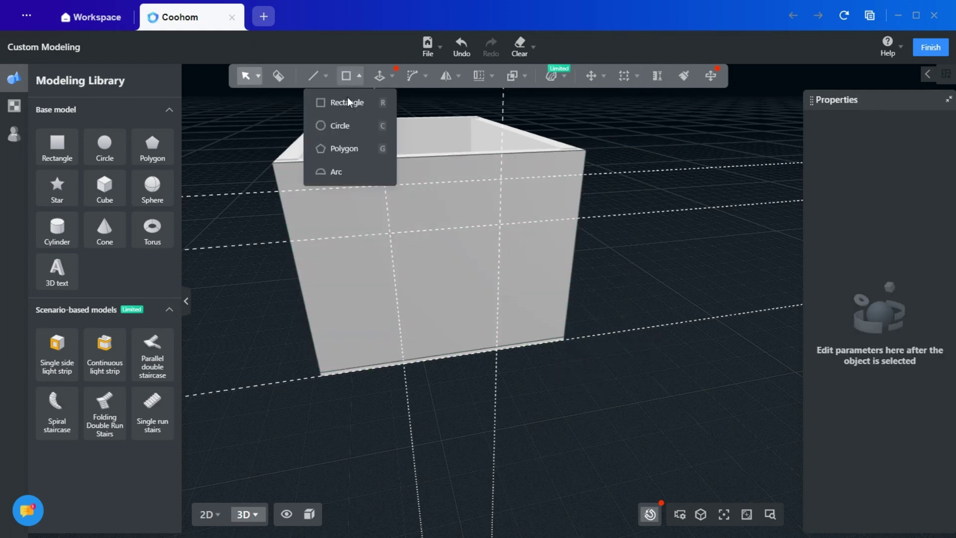
click(338, 100)
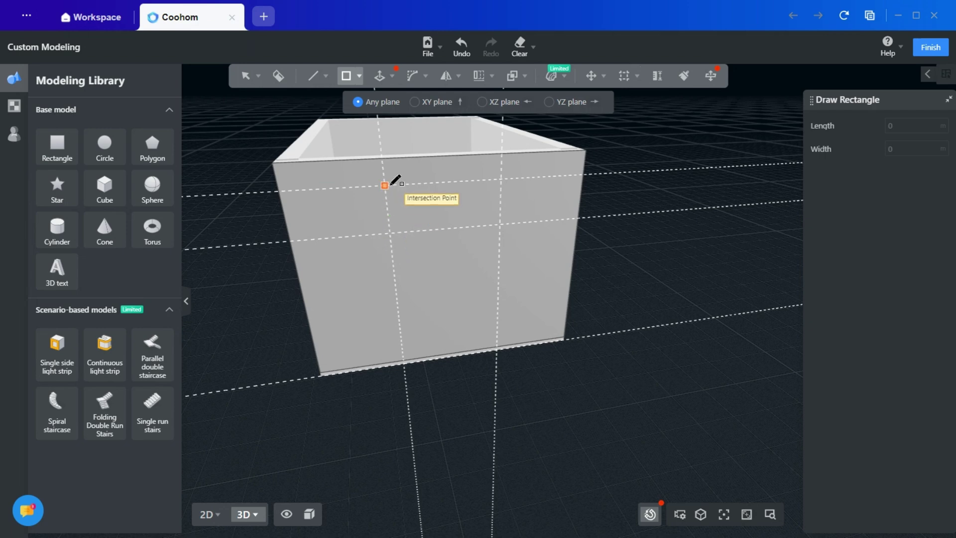
click(390, 231)
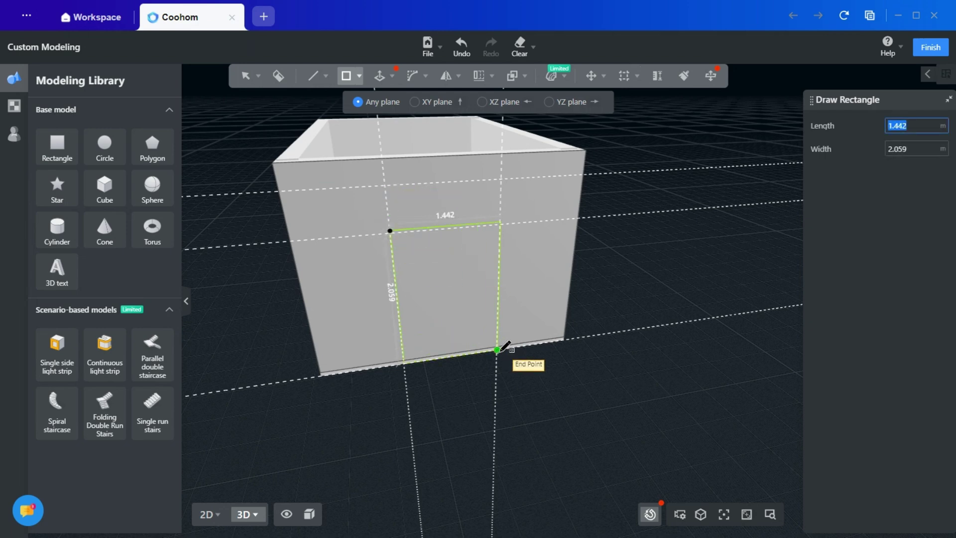
click(498, 345)
key(Escape)
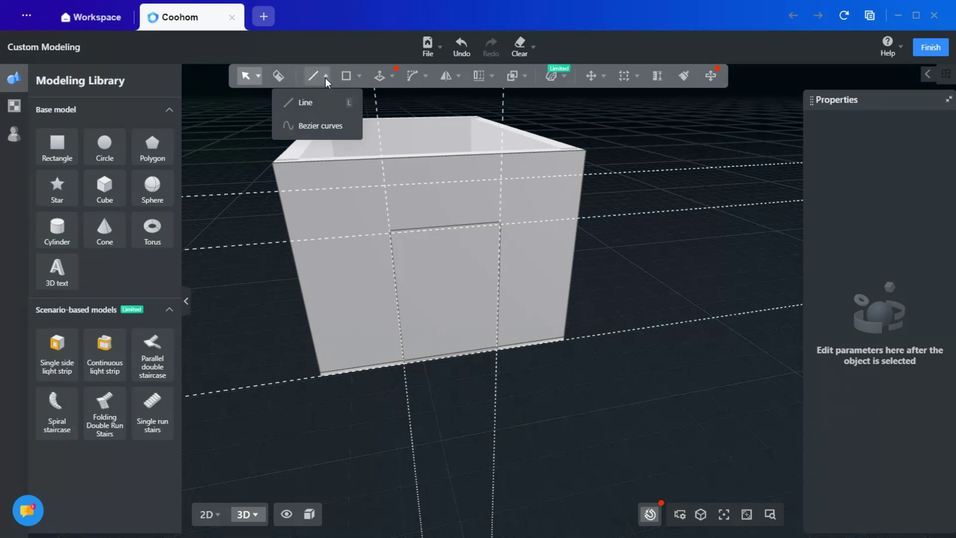
- Place an arc's chord of about 1.442 m across the upper corners of the window rectangle
mouse_move(359, 76)
click(336, 172)
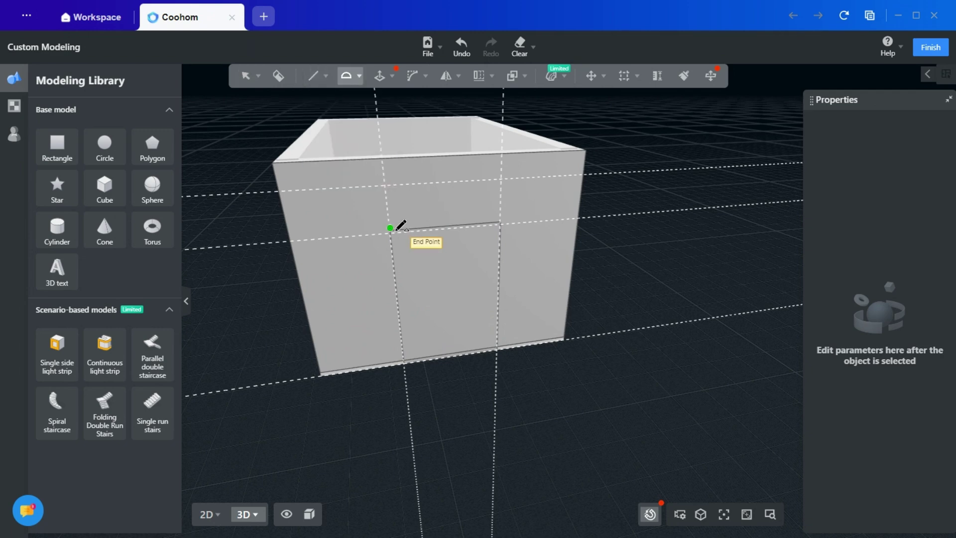
scroll(390, 222, up, 3)
mouse_move(350, 76)
click(333, 173)
scroll(416, 315, up, 5)
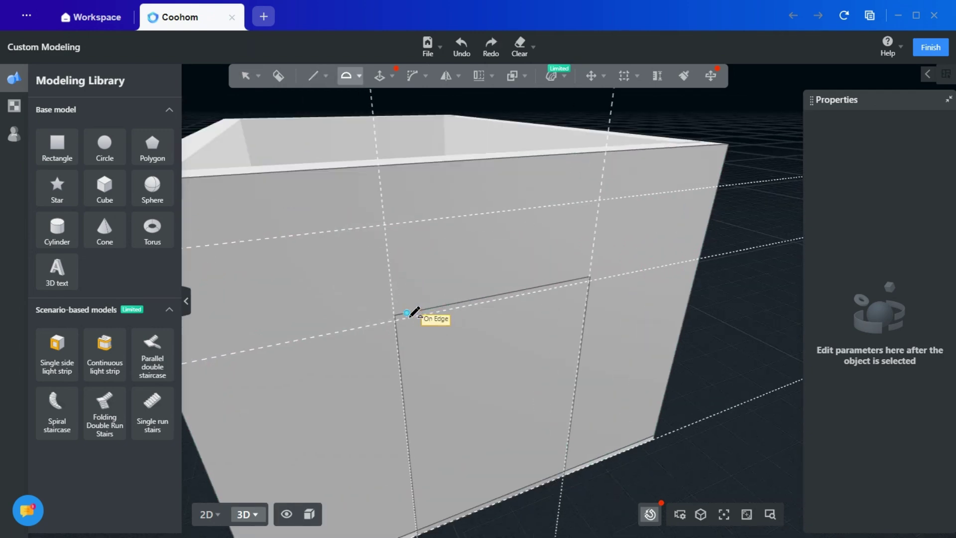
click(379, 310)
scroll(767, 234, up, 5)
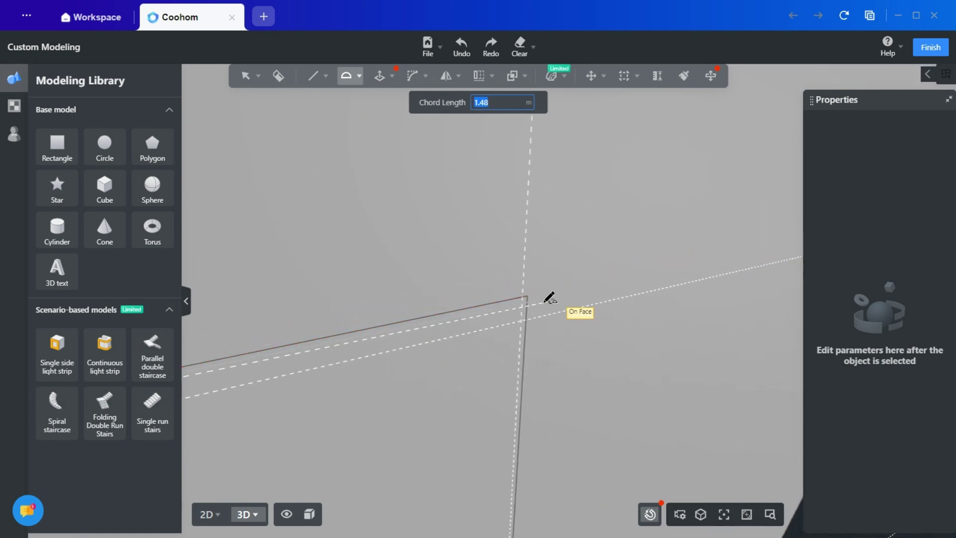
click(523, 294)
- Set the arc's number of edges to 60 and finish its height at the top guide line
scroll(443, 182, down, 5)
scroll(417, 196, up, 3)
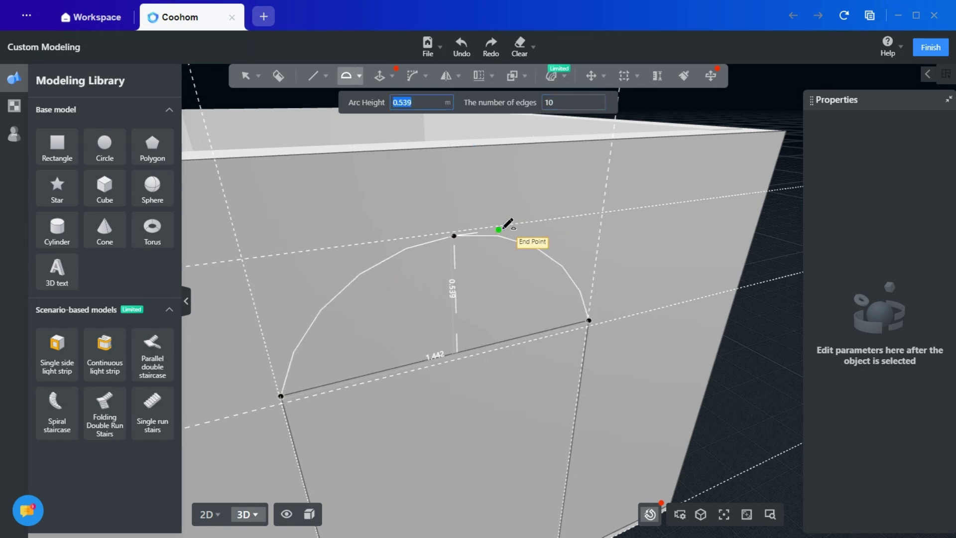
key(Tab)
text(20)
key(Return)
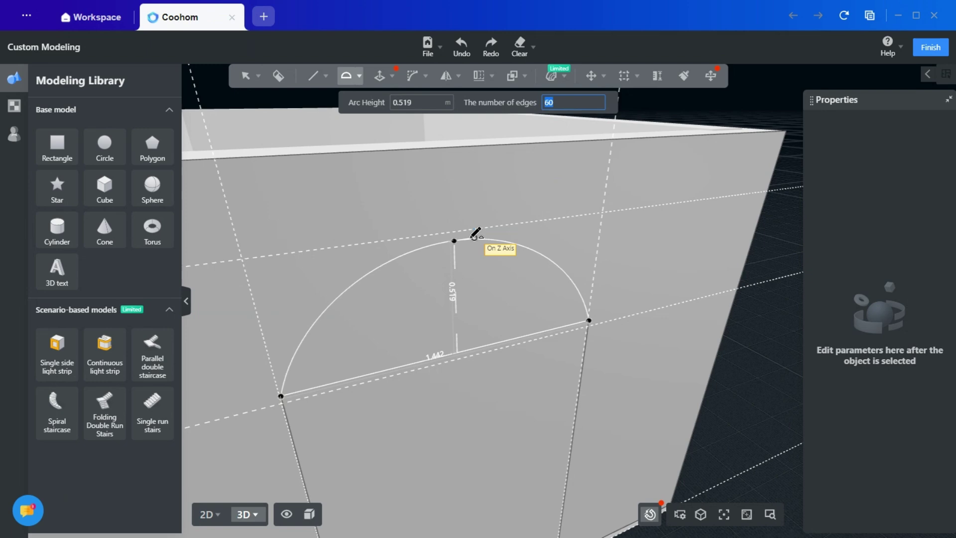
click(440, 232)
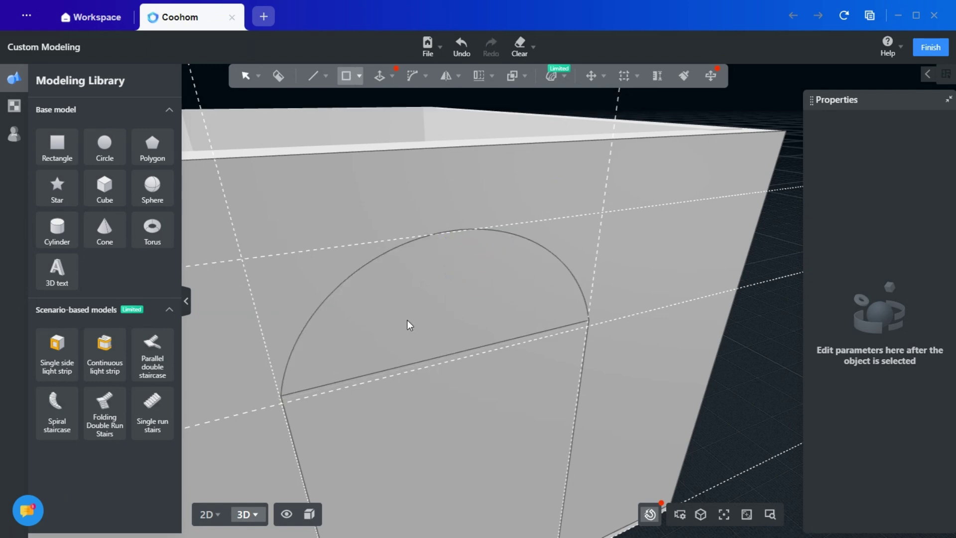
key(Escape)
- Delete the straight line between the arc and the rectangle to merge them into one arched face
click(335, 384)
click(656, 335)
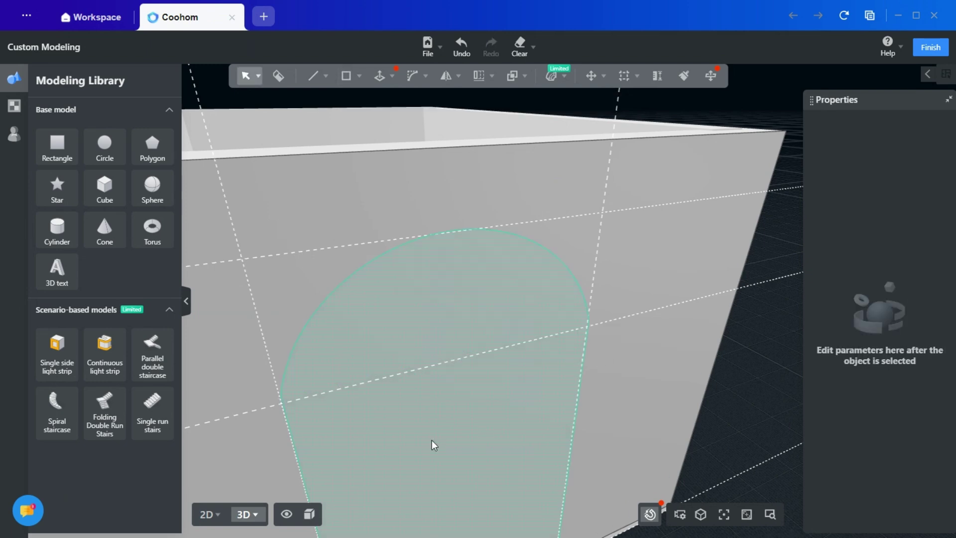
- Delete the arched face to cut the opening through the wall face to the window
click(433, 444)
click(686, 414)
scroll(495, 412, down, 5)
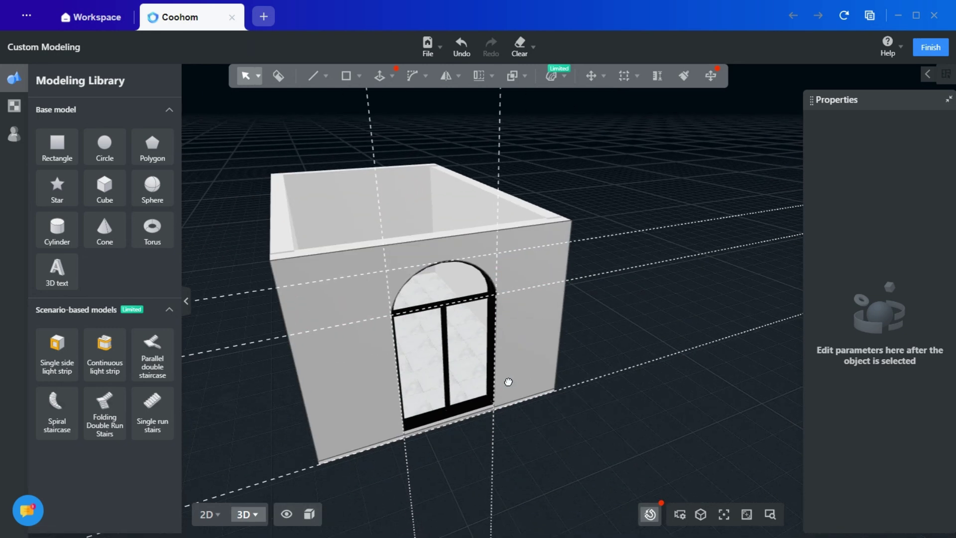
- Push/Pull the wall face around the arched opening outward by 0.80 m
click(392, 76)
click(378, 98)
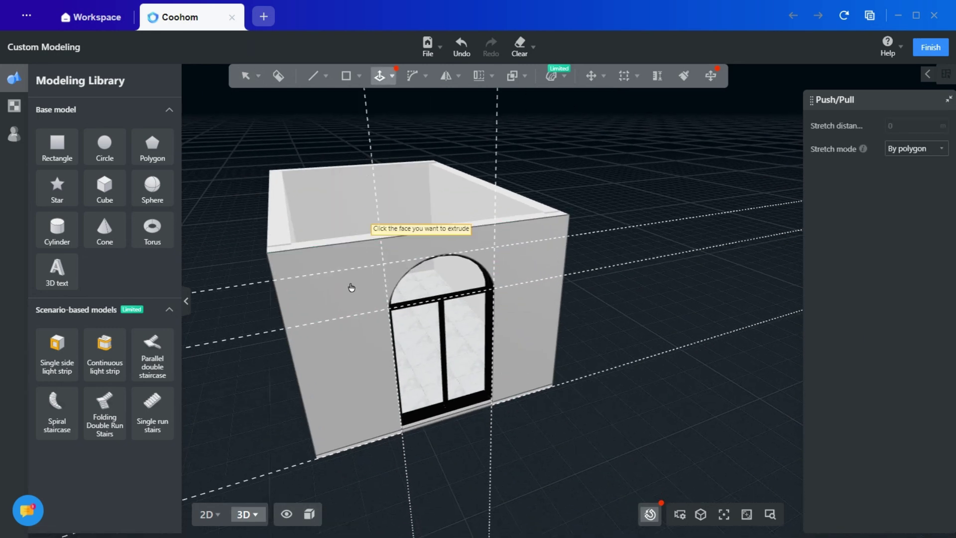
click(363, 387)
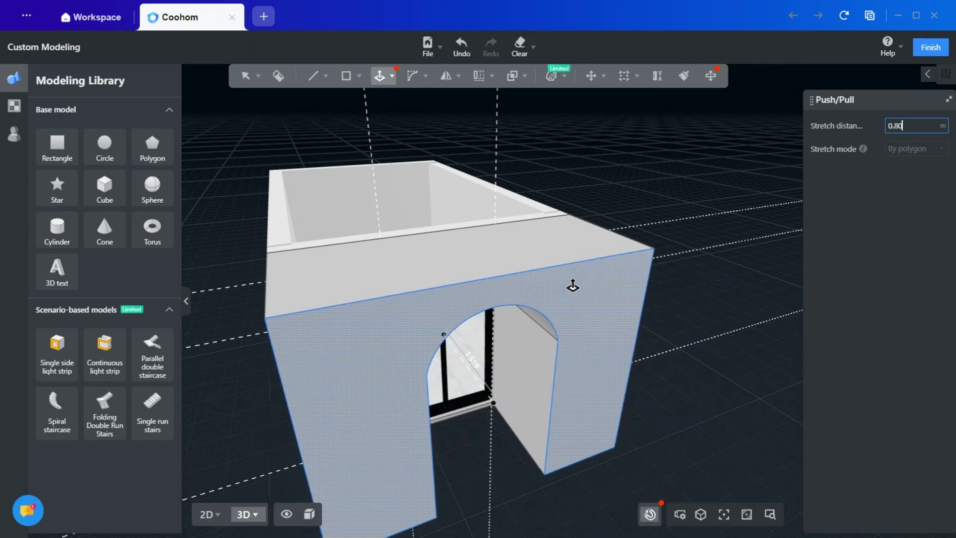
key(Return)
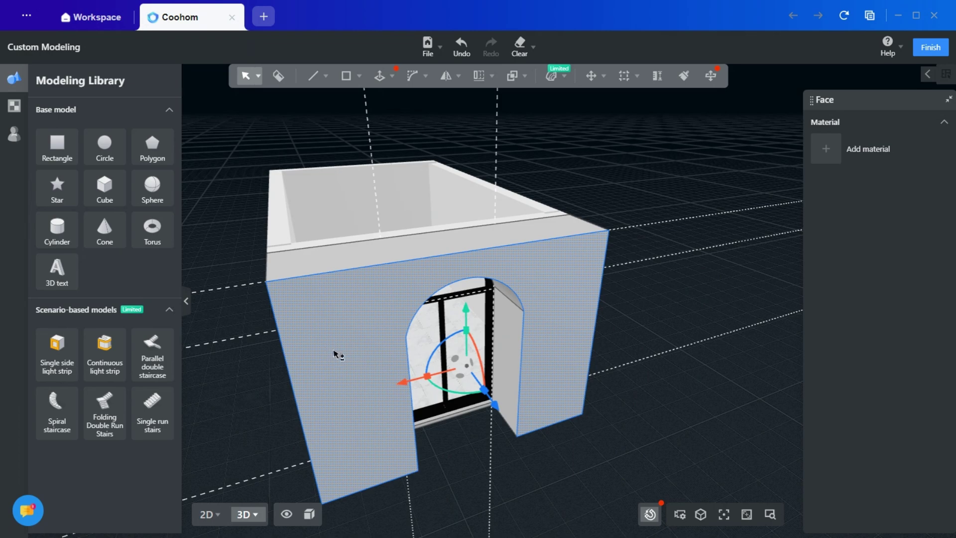
- Select the entire extruded arch wall and move it inward so it sits inside the room around the window
triple_click(334, 352)
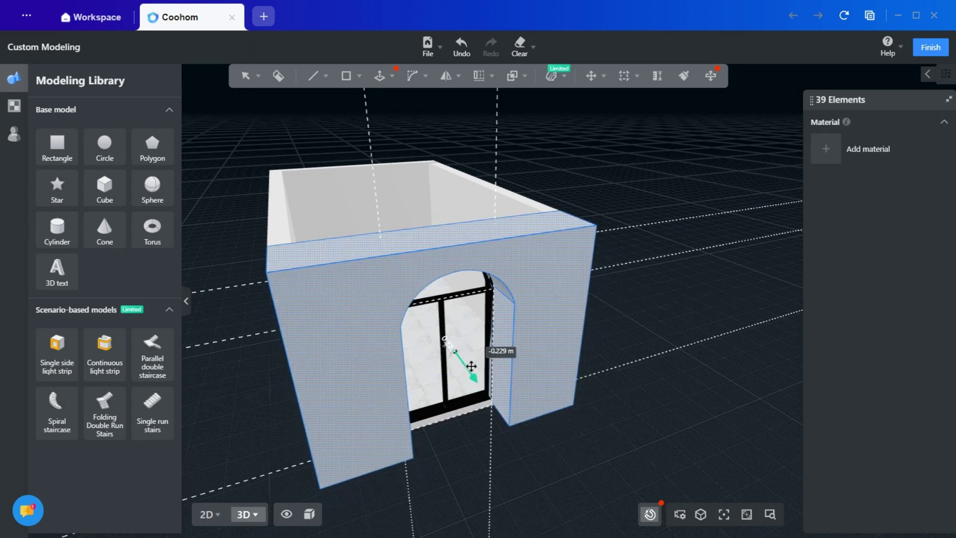
middle_drag(448, 337, 471, 463)
click(408, 397)
scroll(410, 400, up, 2)
middle_drag(421, 436, 427, 427)
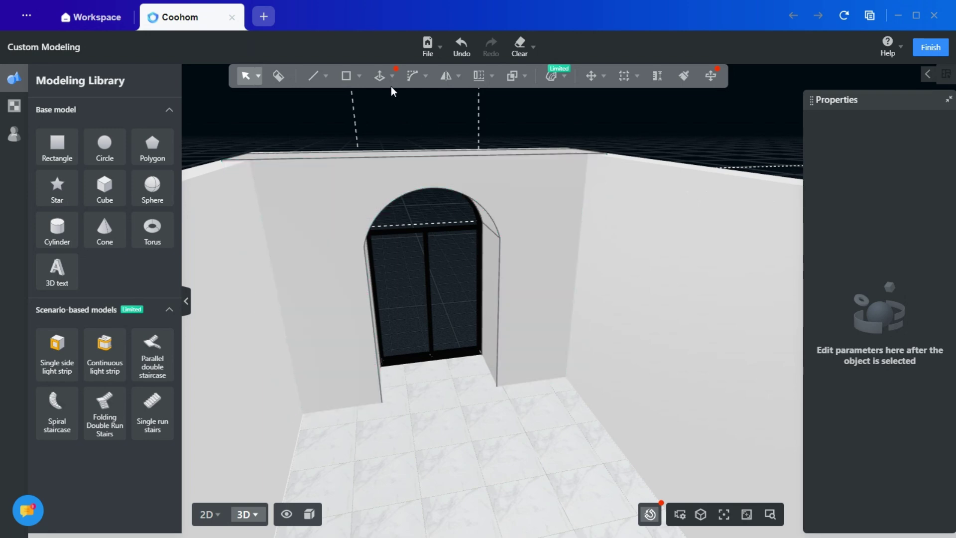
- Round the arched wall's room-side edges with a 0.1 m radius, 6 edges and smooth transition, and inspect the result in the room view
click(413, 76)
click(419, 127)
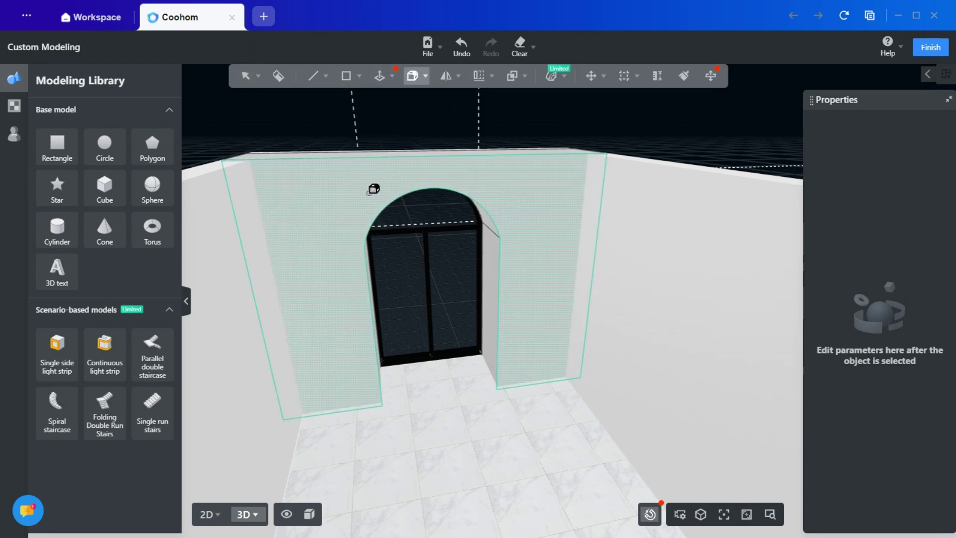
click(373, 204)
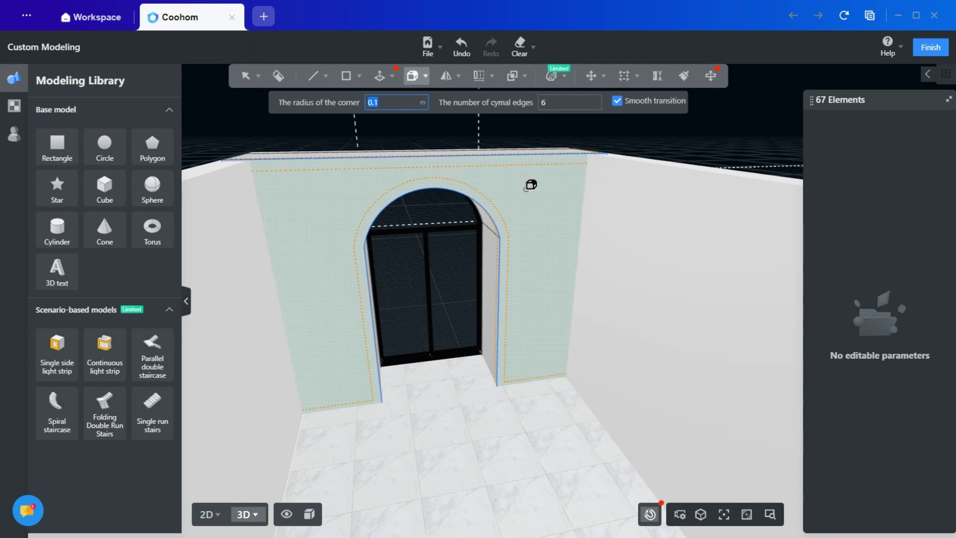
click(503, 203)
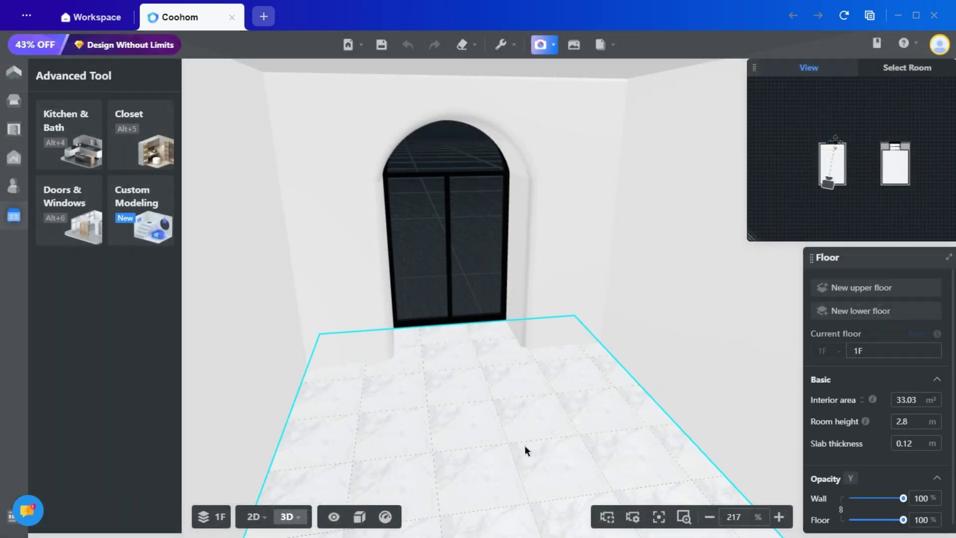
drag(506, 458, 587, 355)
scroll(536, 422, up, 3)
scroll(587, 264, up, 3)
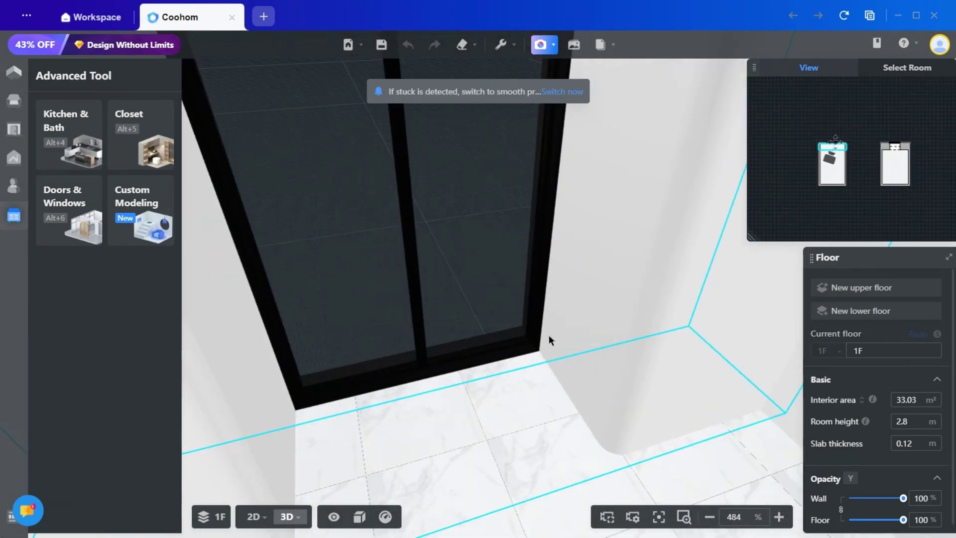
right_drag(473, 384, 440, 423)
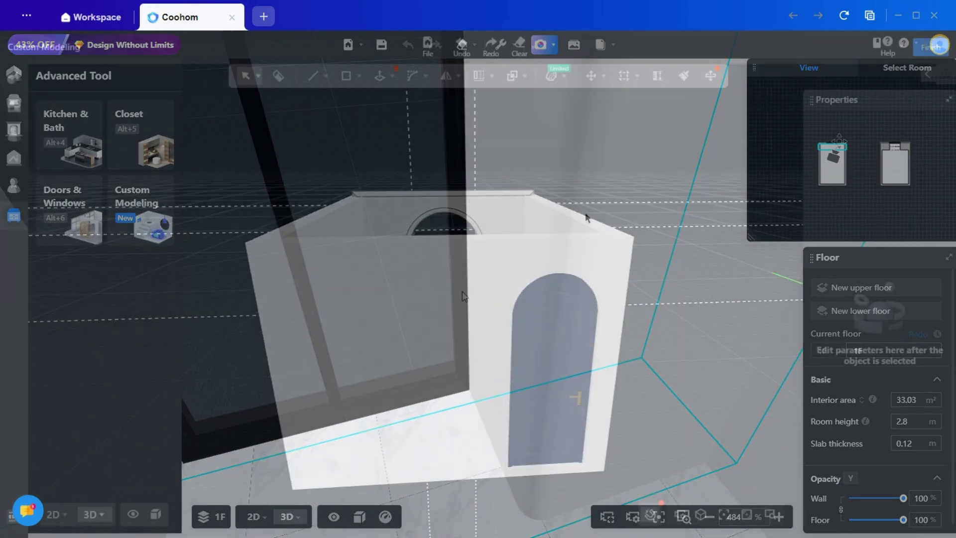
- Draw a rectangle about 3.74 m wide across the upper part of the wall with the door
mouse_move(357, 76)
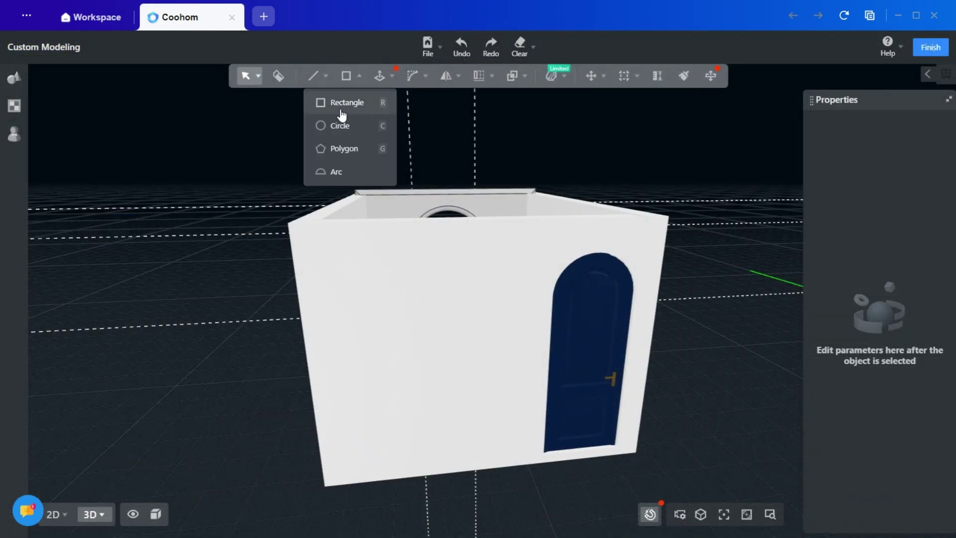
click(342, 104)
click(288, 223)
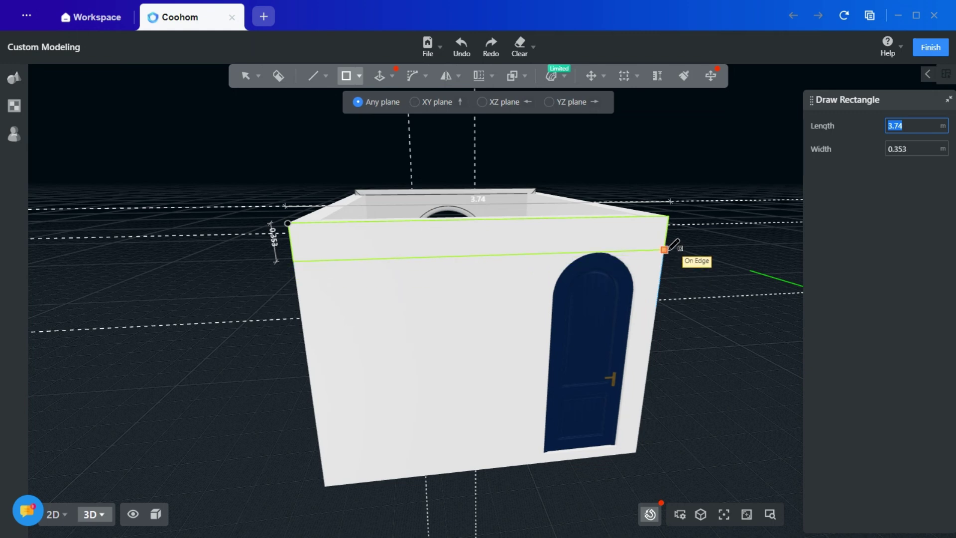
click(667, 286)
key(Escape)
- Draw an arc with 60 edges and about 0.588 m high between the rectangle's lower corners, spanning about 3.74 m
middle_drag(452, 336, 414, 312)
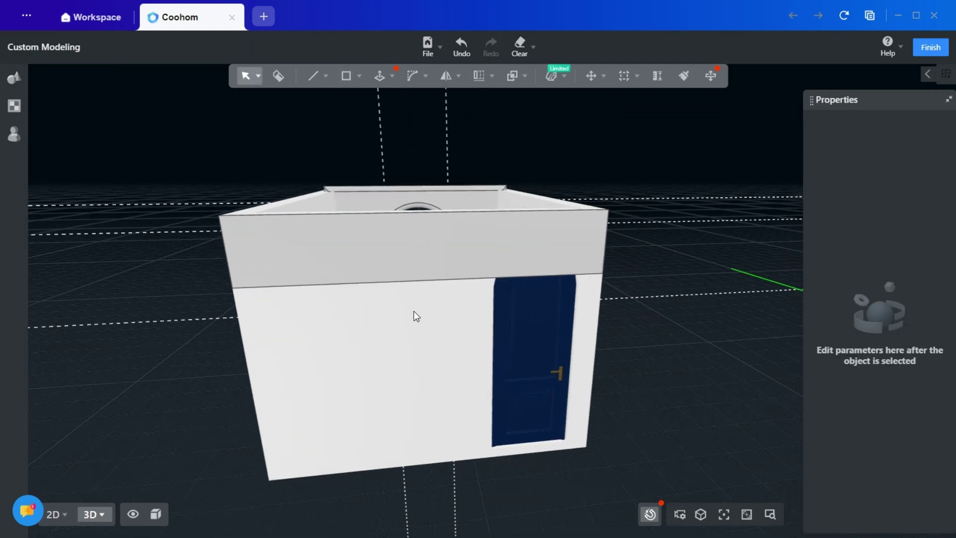
mouse_move(349, 76)
click(344, 170)
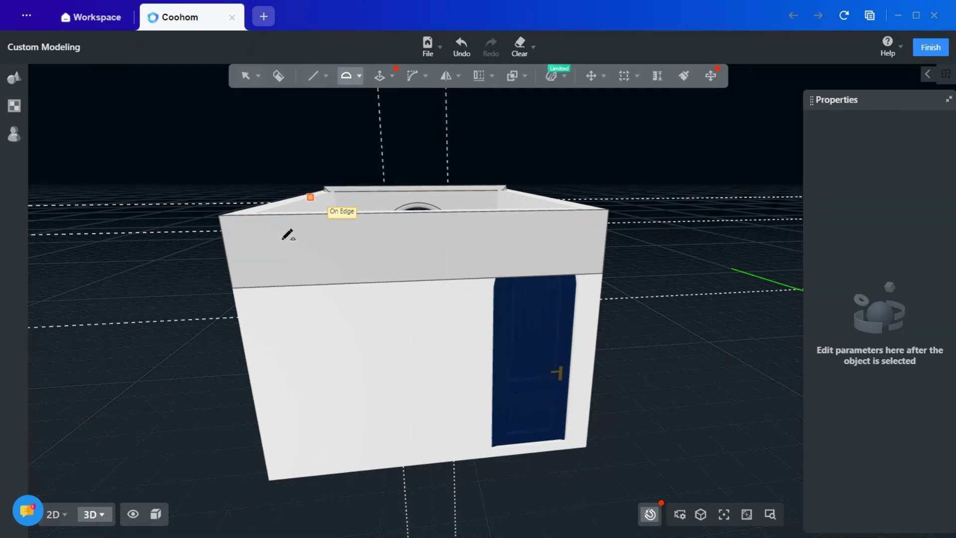
click(232, 288)
click(603, 273)
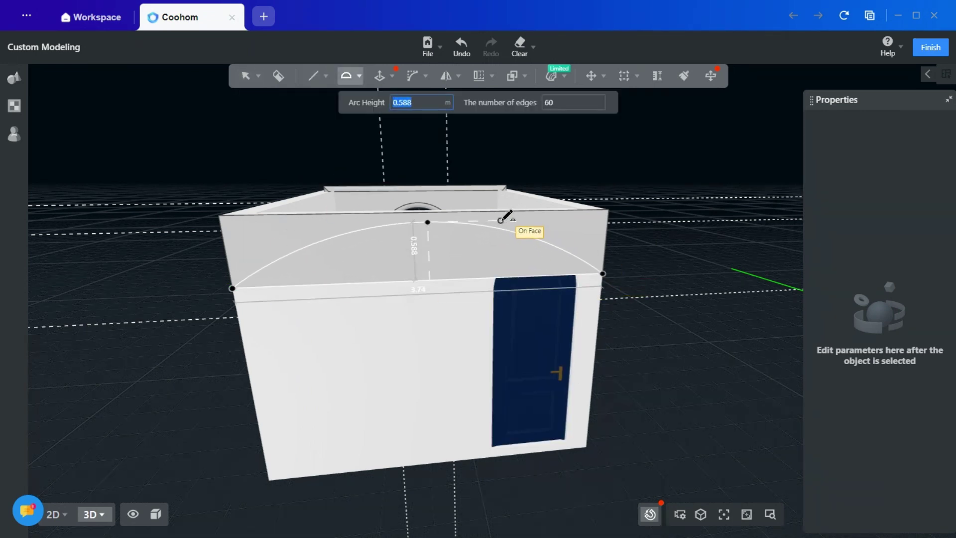
click(501, 219)
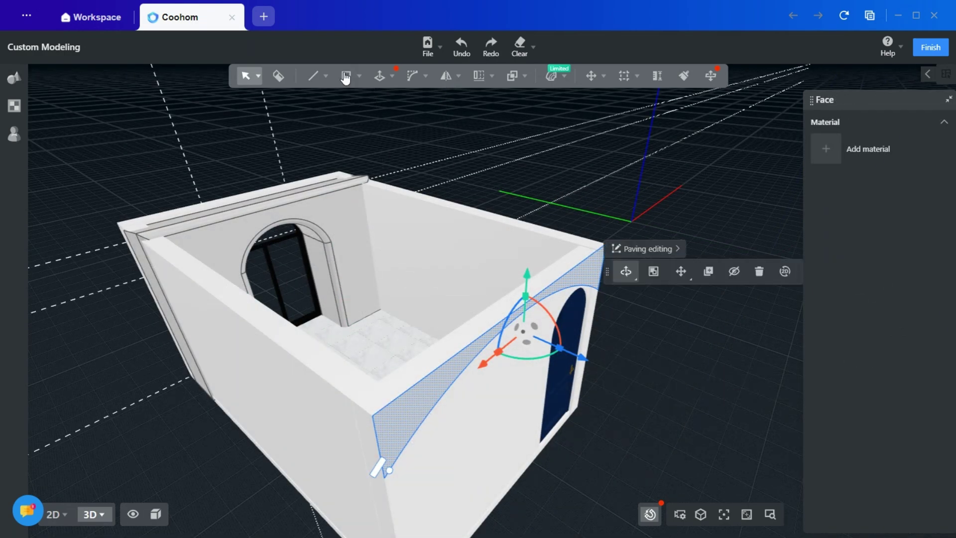
- Push/Pull the face above the arc to form the vaulted ceiling over the room
click(392, 76)
click(384, 99)
click(382, 381)
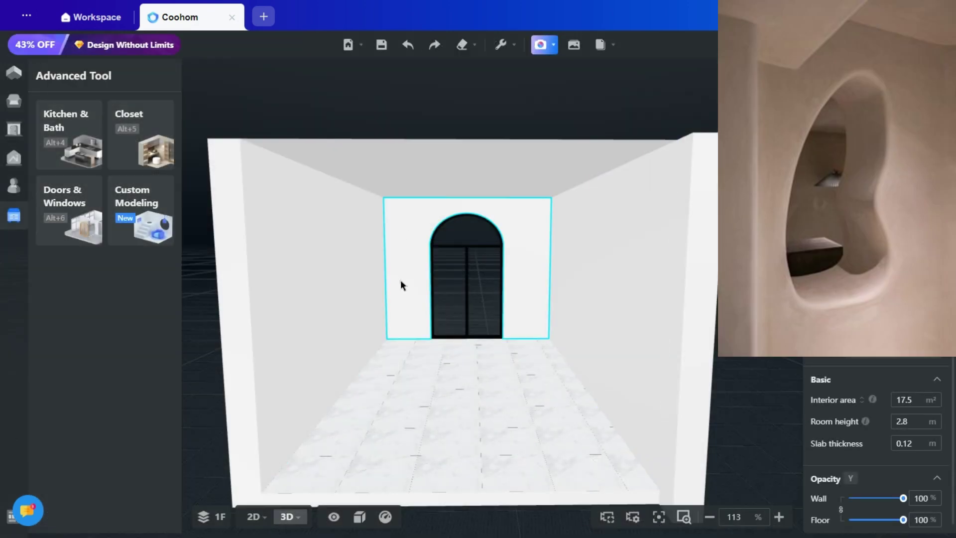
- Turn on the display of Custom Modeling (New) objects in the room's 3D view
click(334, 517)
click(279, 493)
scroll(572, 406, up, 2)
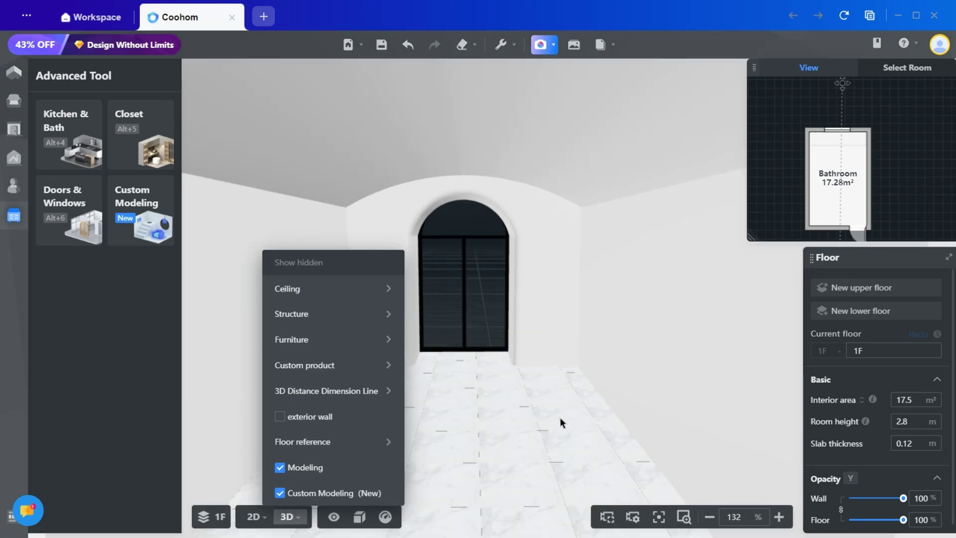
click(560, 429)
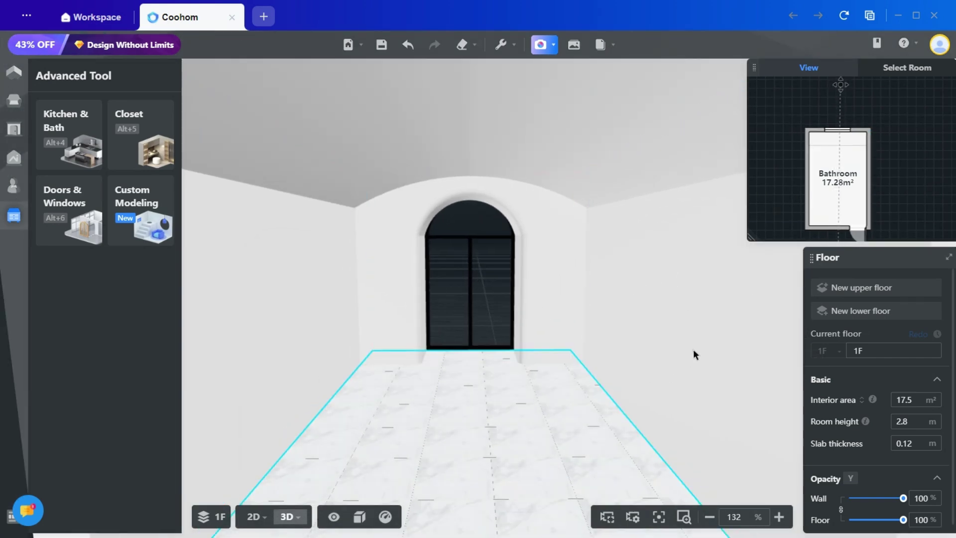
- Open the bathroom's side wall in the Wall Editor and place a vertical guide line near the wall's left edge
click(694, 354)
click(624, 132)
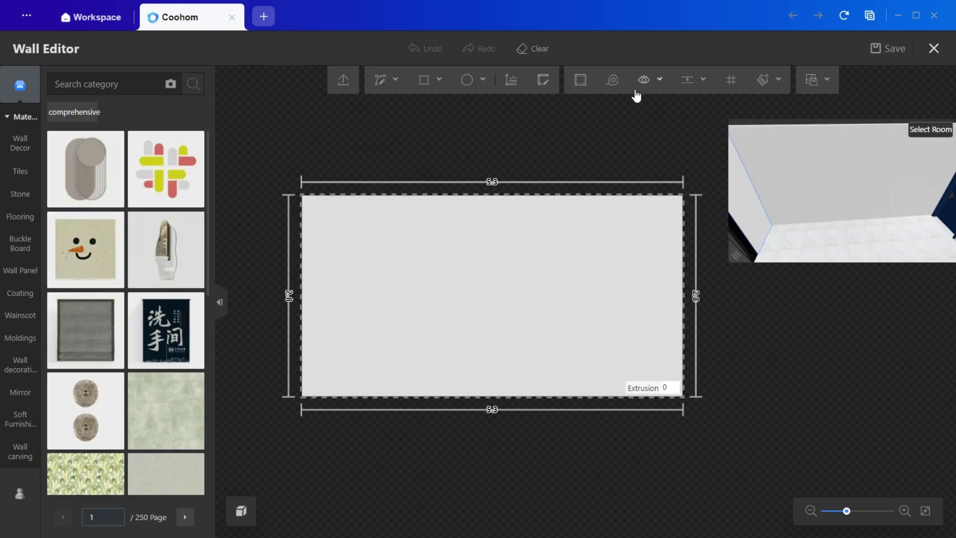
click(687, 79)
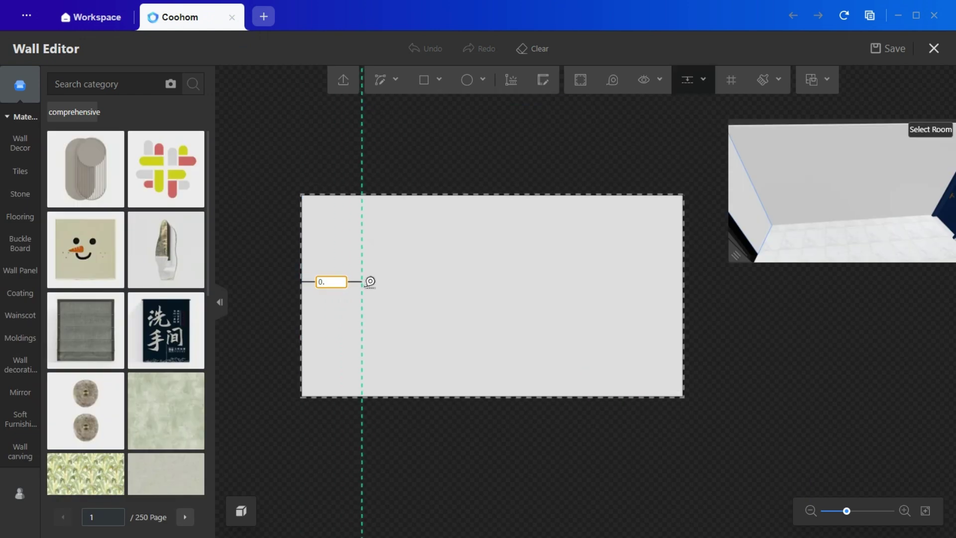
click(370, 282)
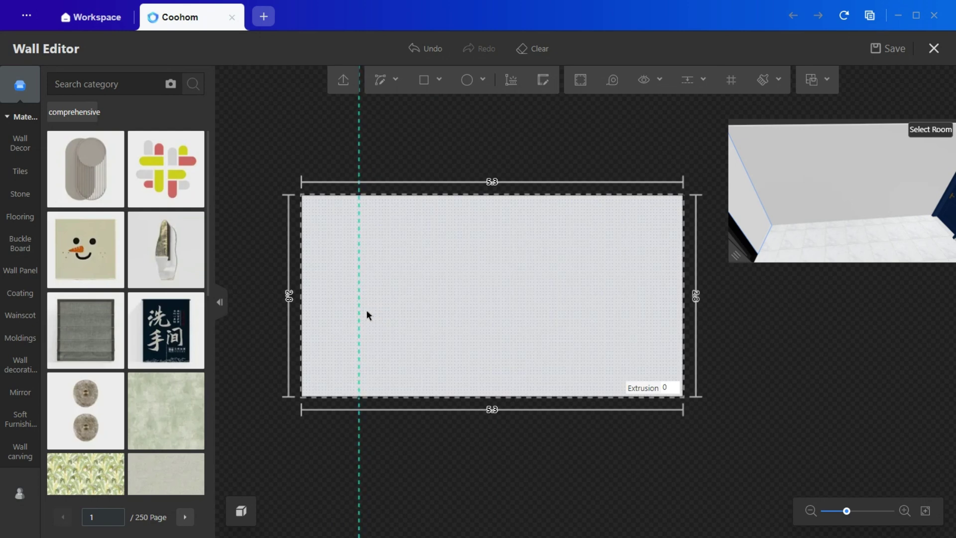
- Place further vertical guide lines, about 0.6 m apart, to mark the sides of the niche
click(689, 83)
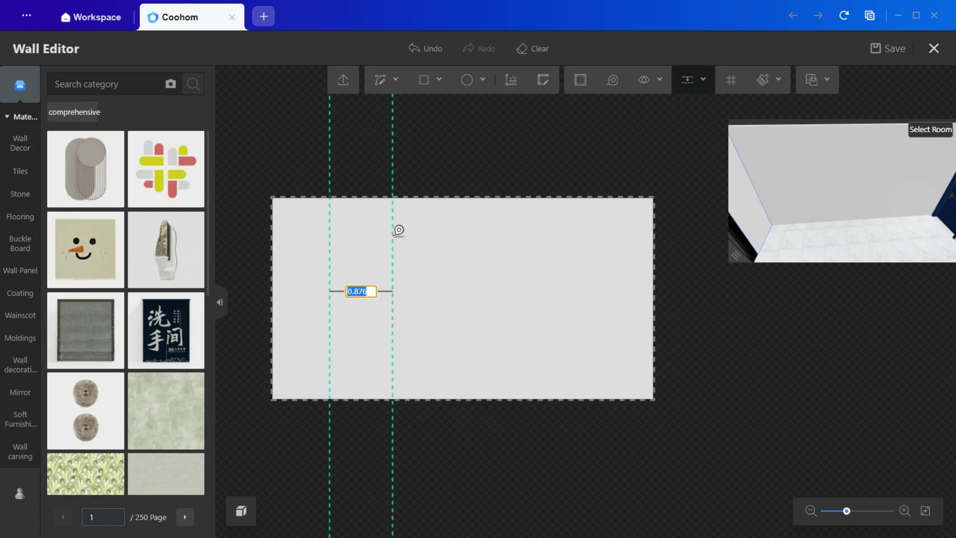
click(401, 297)
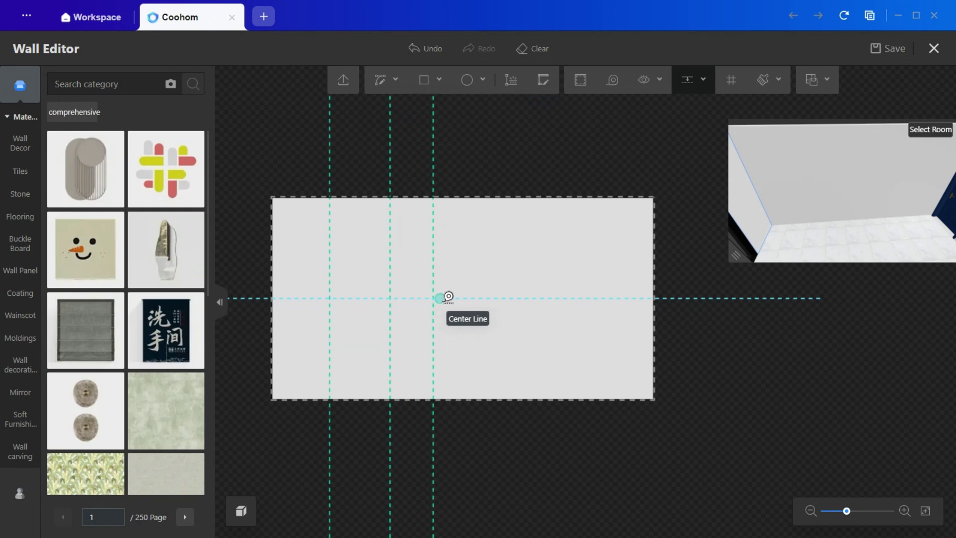
click(448, 297)
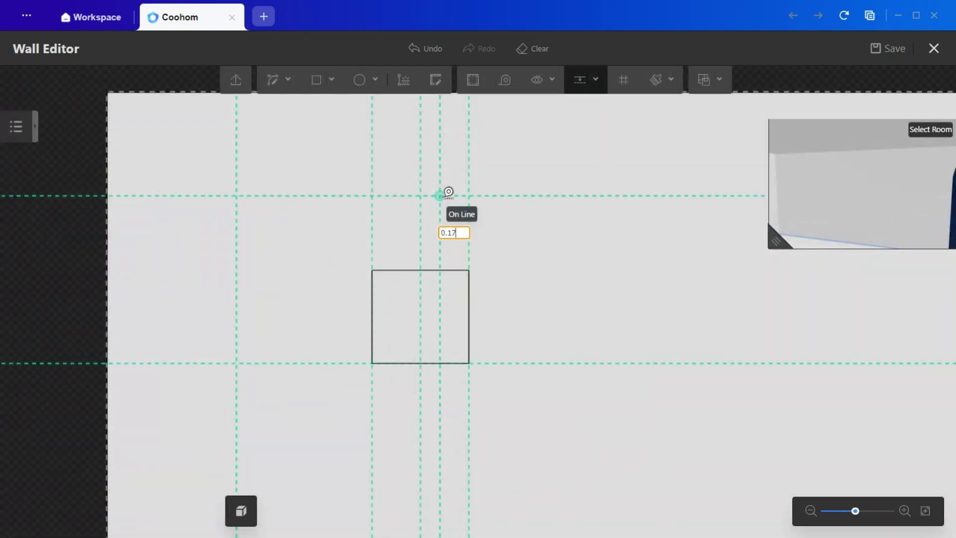
- Add a vertical guide about 0.17 m inside the rectangle's left side and a horizontal guide just below the uppermost one
click(379, 197)
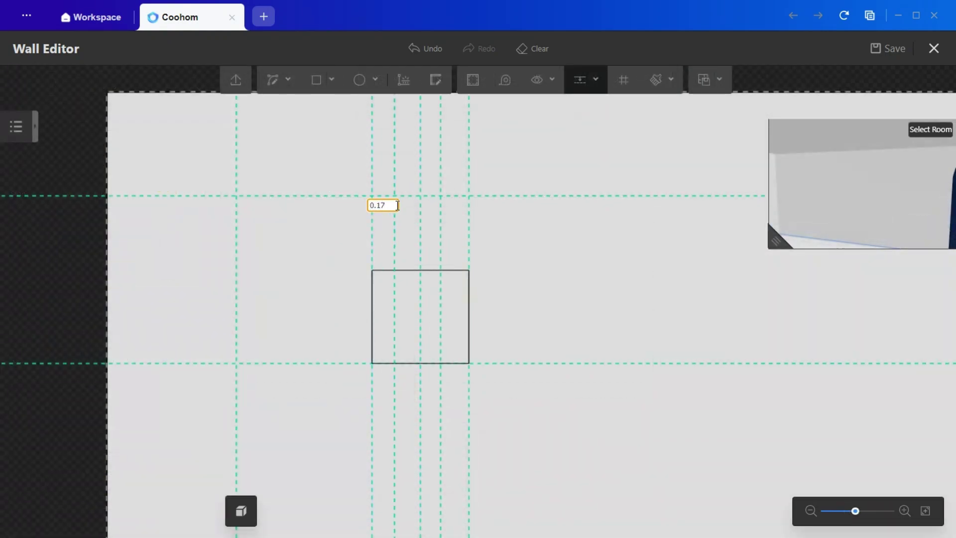
key(Escape)
click(586, 79)
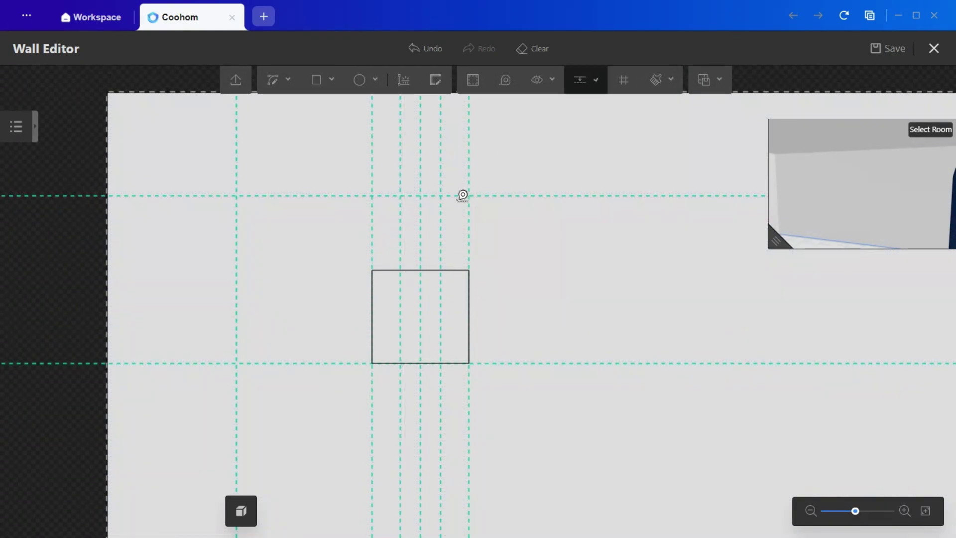
click(457, 198)
click(458, 227)
key(Escape)
- Draw an inward curve about 0.066 m deep from the rectangle's upper left corner to the inner left guide intersection
scroll(443, 256, up, 3)
middle_drag(444, 254, 458, 288)
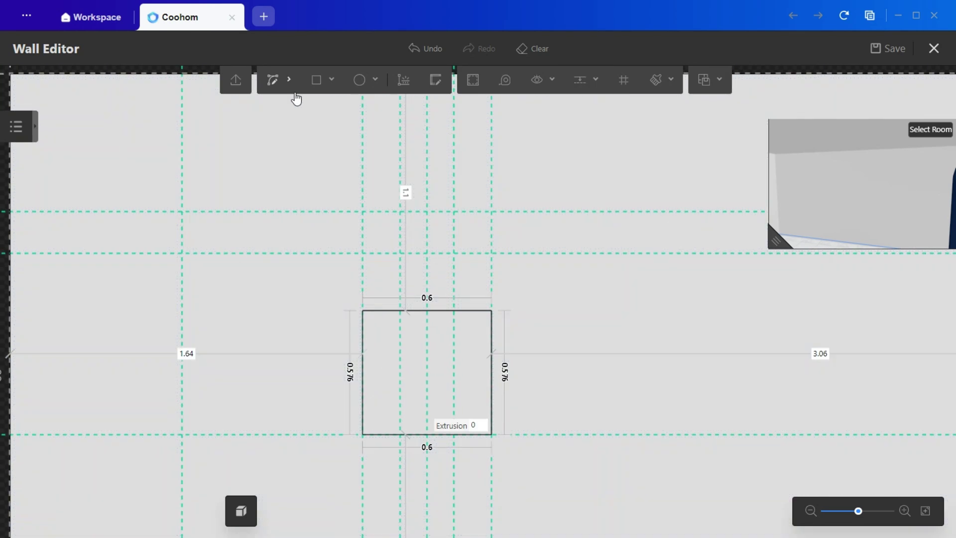
click(273, 79)
click(362, 311)
click(400, 253)
scroll(391, 255, up, 3)
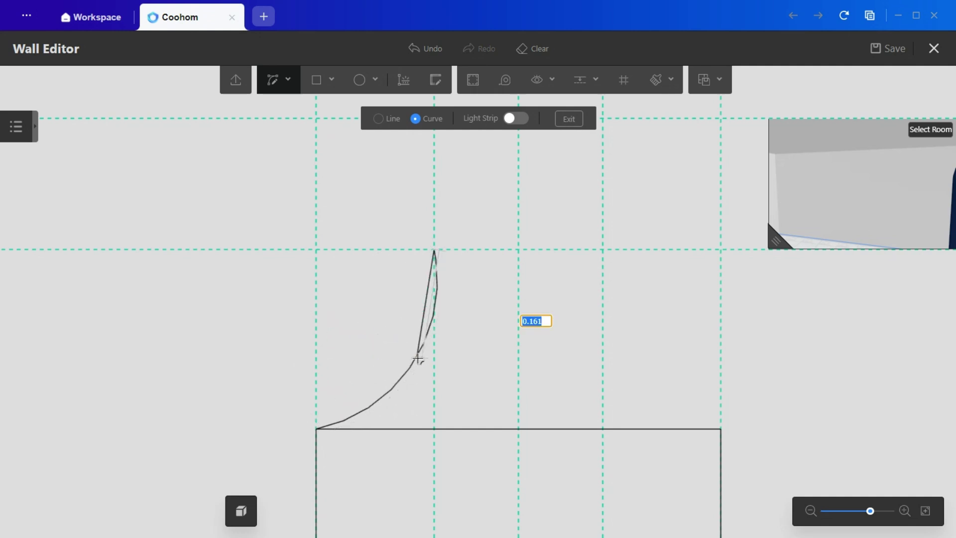
- Draw the niche's pointed top with straight lines of about 0.231 m meeting at the center guide on the uppermost guide
click(379, 118)
scroll(461, 177, down, 2)
middle_drag(461, 177, 424, 280)
click(463, 243)
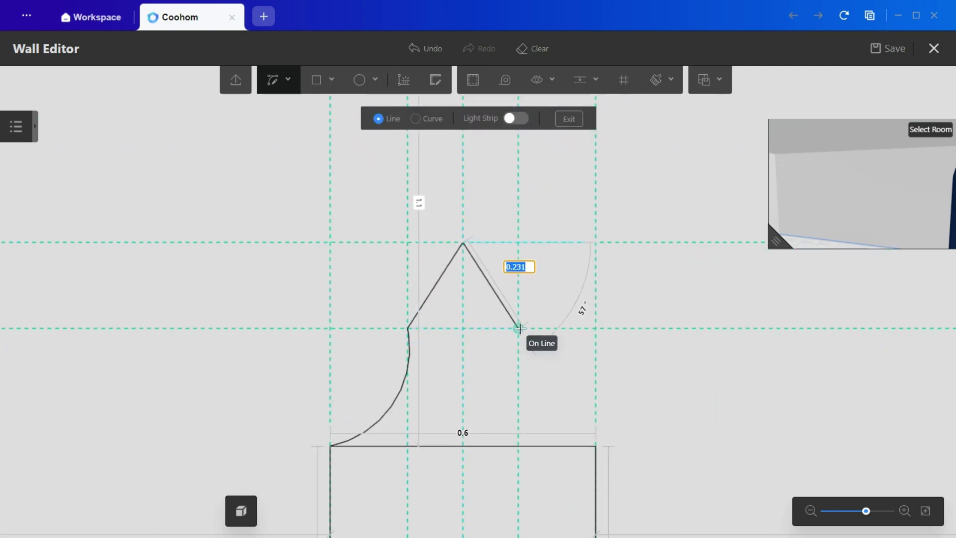
- Draw a matching curve about 0.066 m deep from the pointed top's right end to the rectangle's upper right corner
click(421, 124)
click(519, 328)
click(596, 447)
scroll(528, 414, up, 3)
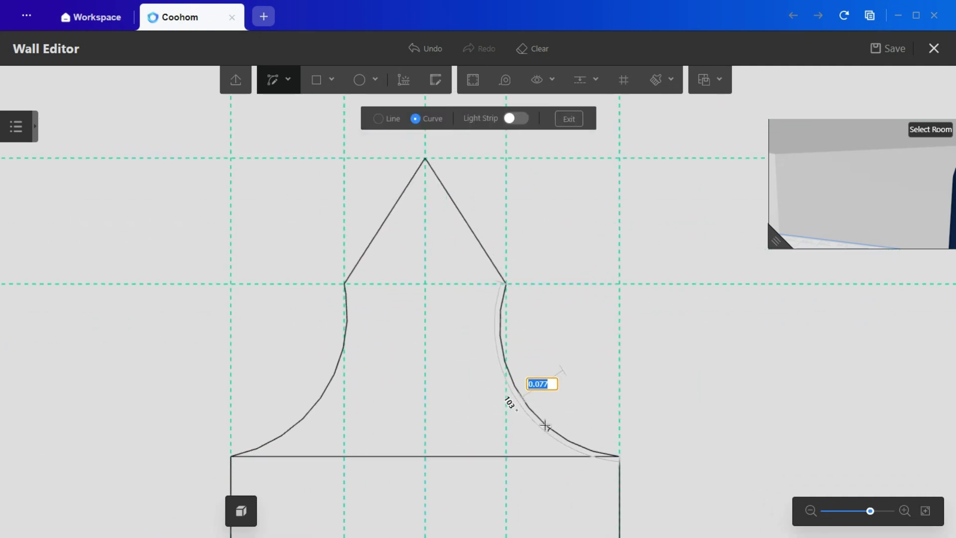
click(558, 427)
scroll(523, 426, down, 5)
middle_drag(620, 439, 619, 307)
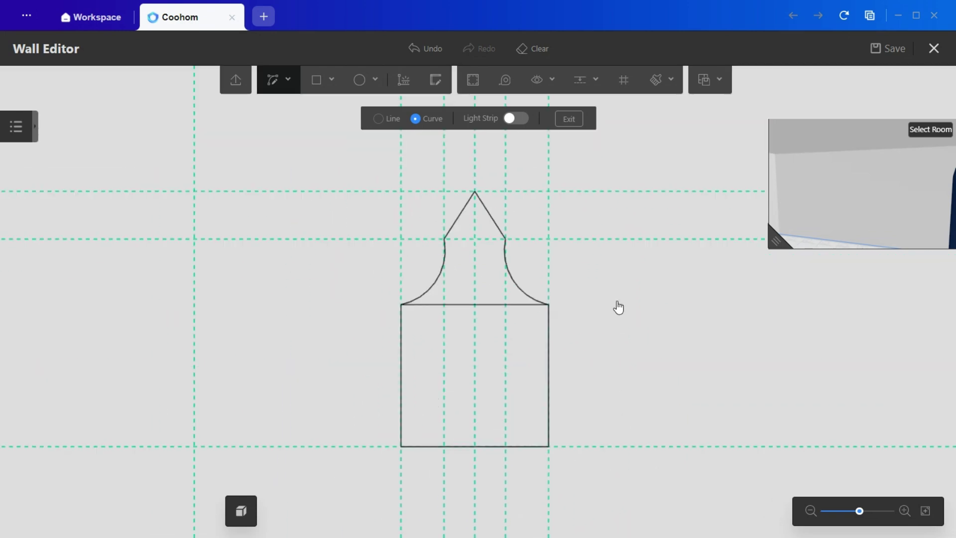
key(Escape)
- Delete the horizontal line between the rectangle and the pointed top to merge them into one niche outline
click(474, 305)
click(616, 260)
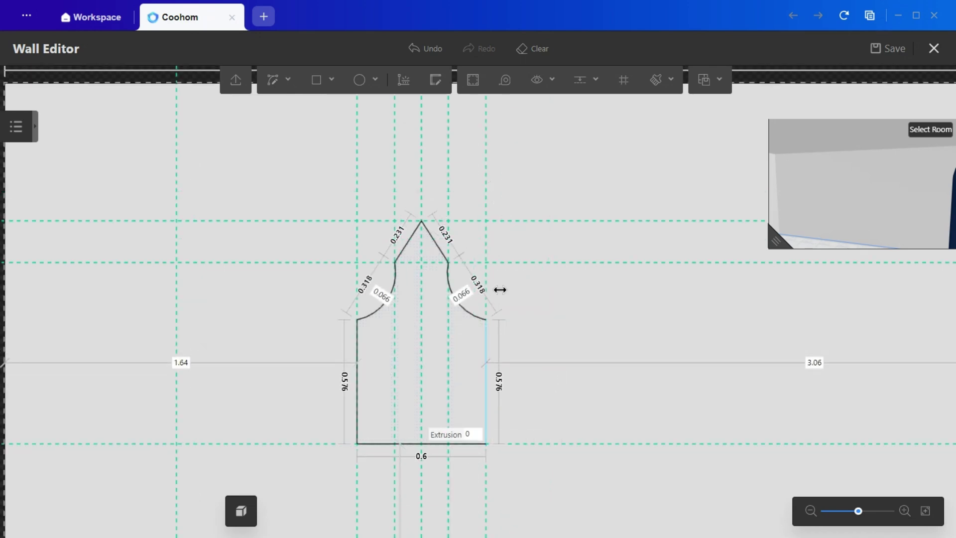
scroll(432, 407, down, 5)
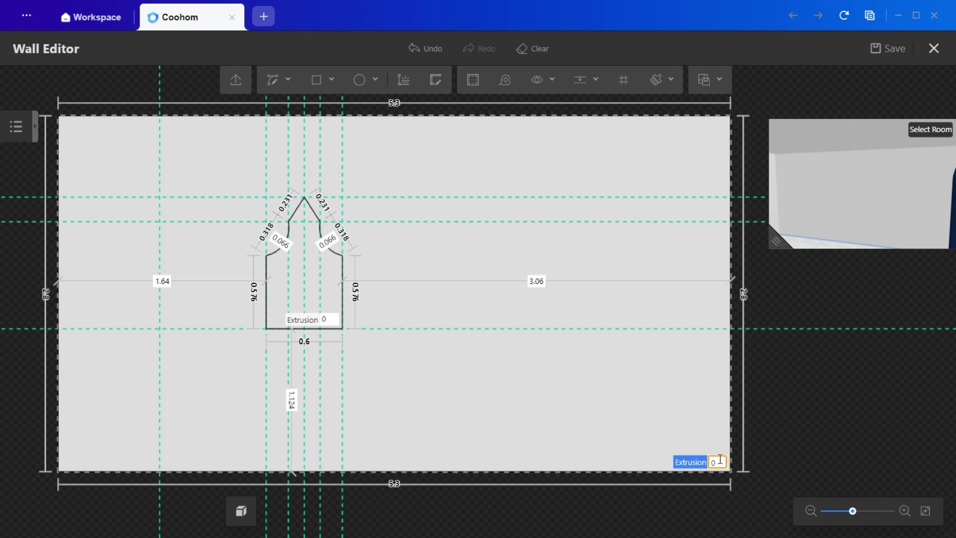
- Extrude the wall area around the pointed niche outline by 0.2 m, check the recess in the 3D preview and save the wall
drag(780, 244, 599, 382)
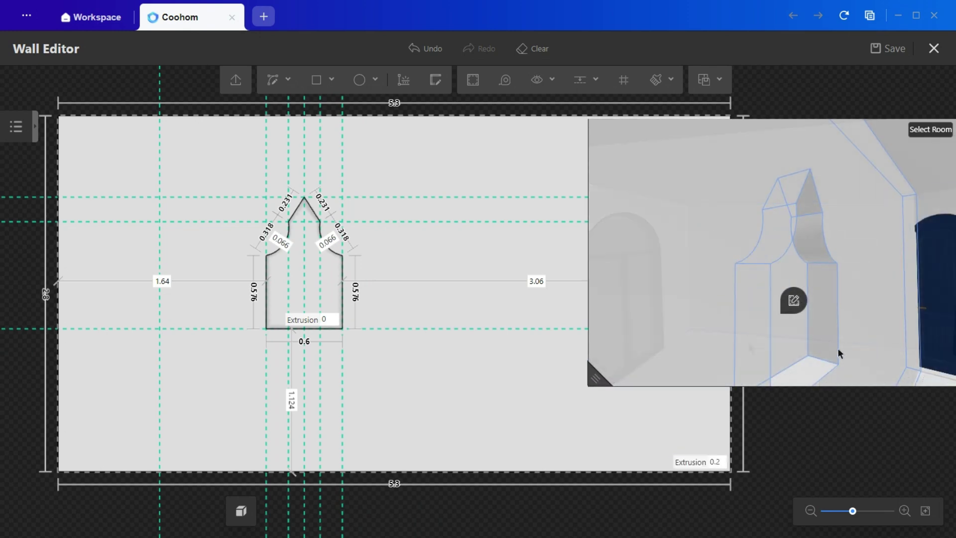
drag(840, 354, 727, 327)
scroll(674, 339, down, 2)
scroll(515, 357, down, 4)
scroll(710, 302, down, 5)
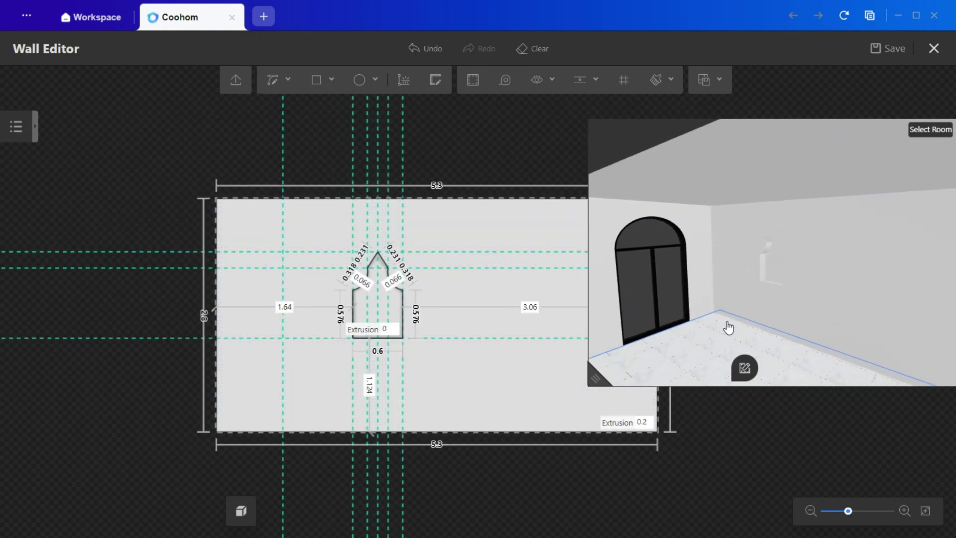
scroll(395, 318, up, 2)
click(482, 311)
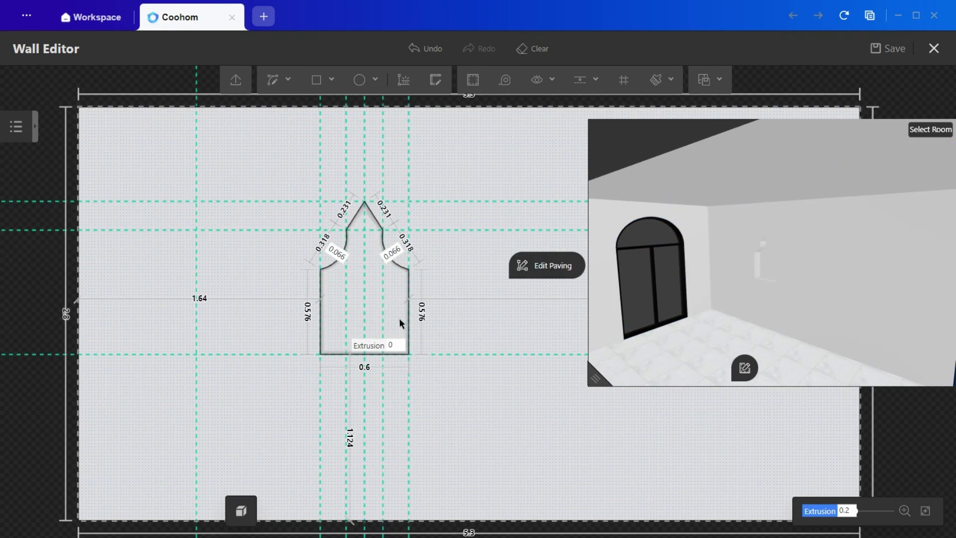
click(614, 302)
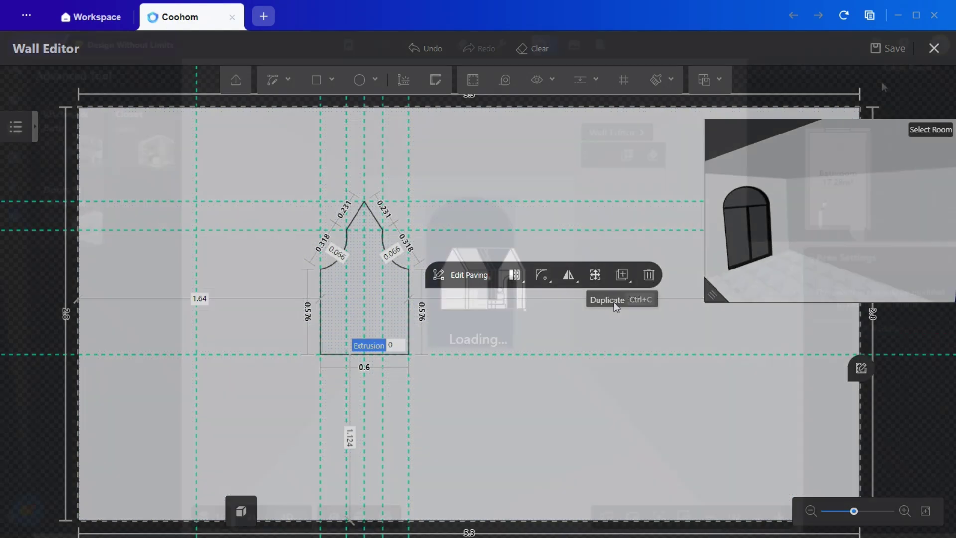
- Copy the side wall's niche design onto the opposite side wall and check both niches from inside the room
scroll(460, 429, down, 4)
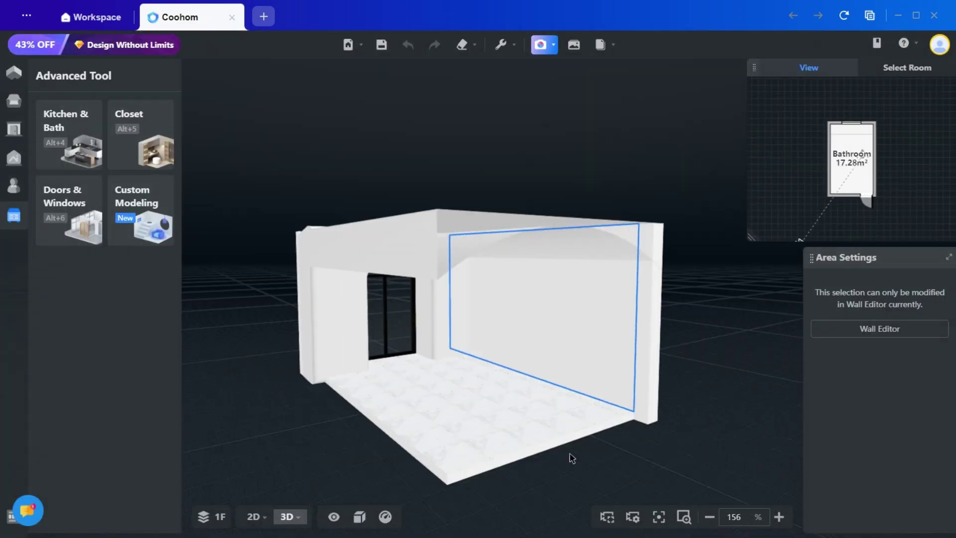
drag(542, 486, 491, 491)
click(623, 200)
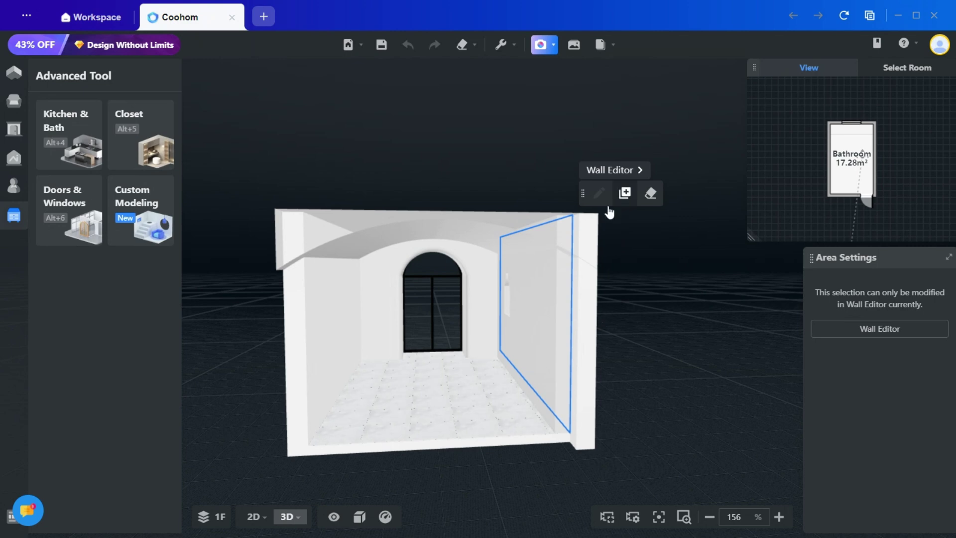
click(354, 409)
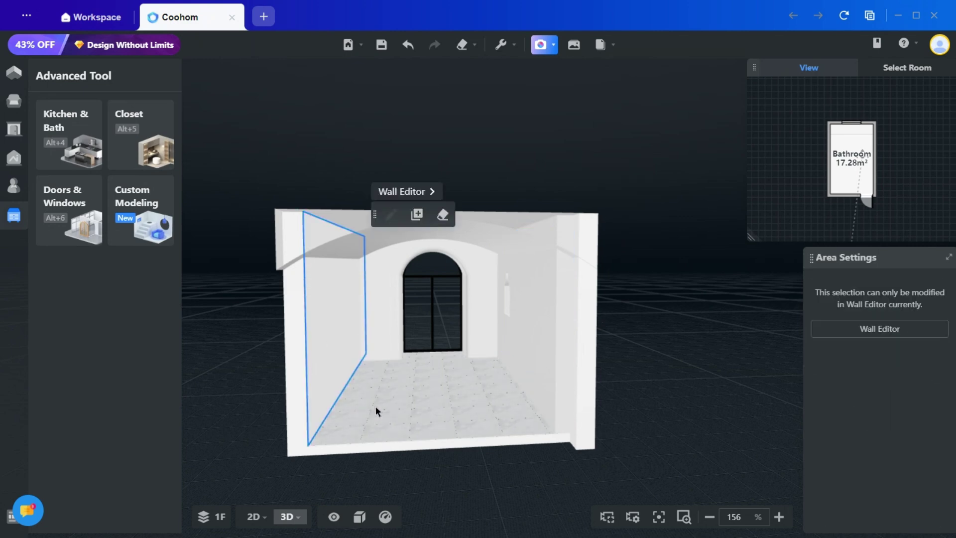
scroll(376, 407, up, 3)
right_drag(329, 427, 501, 362)
drag(451, 448, 429, 402)
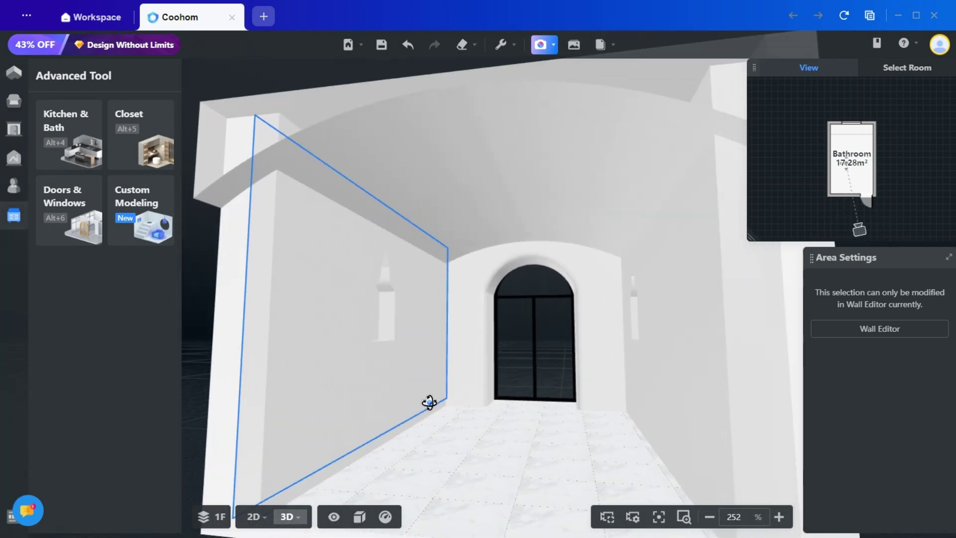
scroll(401, 367, up, 8)
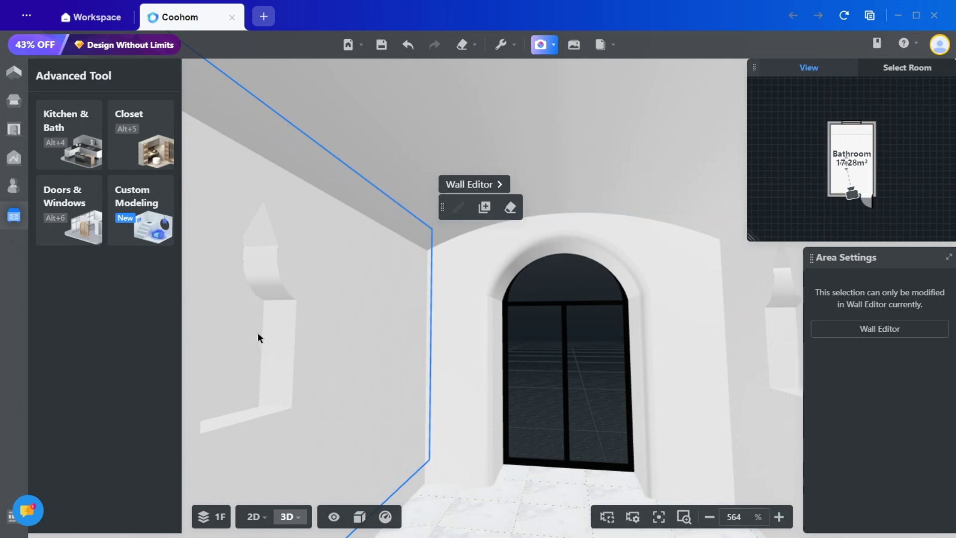
scroll(379, 423, down, 4)
- Select the vaulted ceiling's custom model and open it for editing in Custom Modeling
click(433, 493)
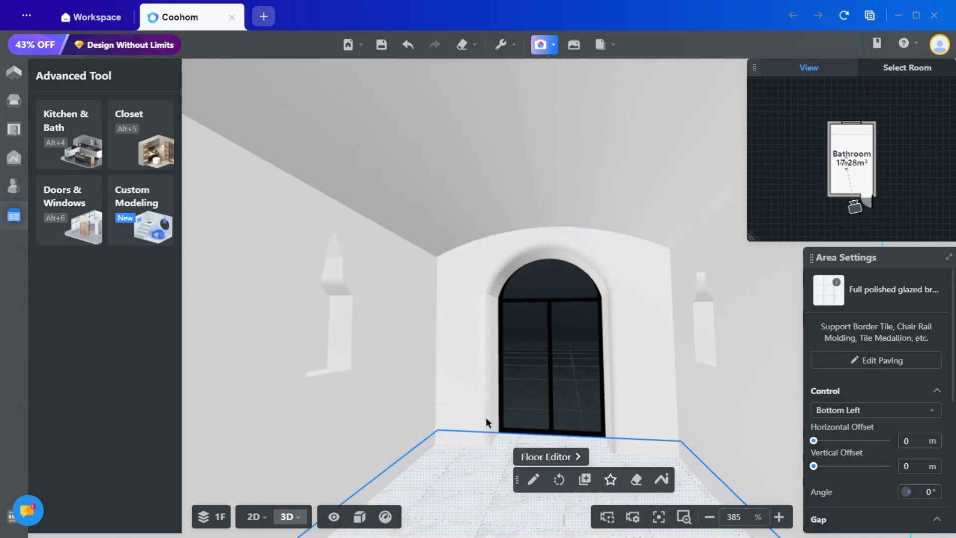
drag(486, 417, 480, 383)
click(477, 459)
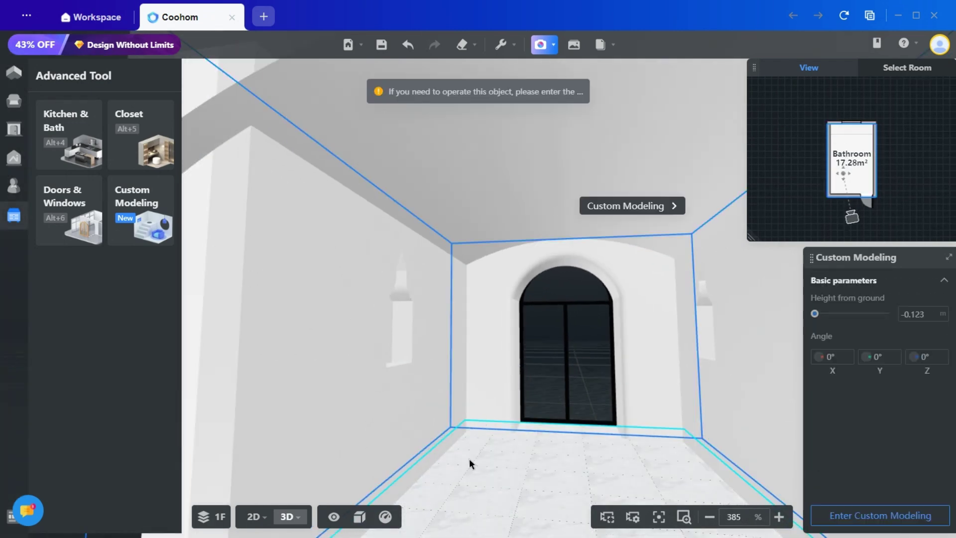
scroll(477, 473, down, 4)
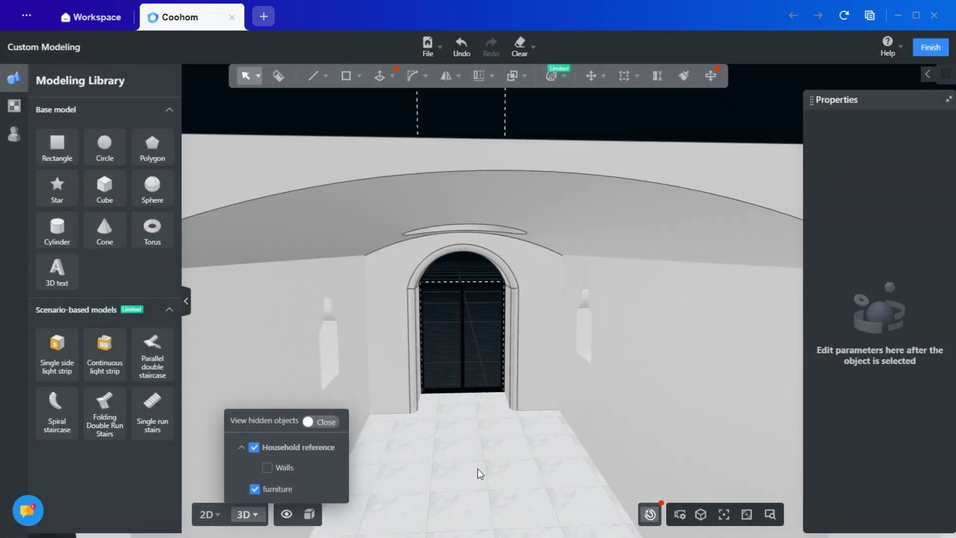
scroll(476, 487, down, 1)
- Draw a circle with a radius of about 0.6 m on the vault, in line with the existing round ceiling opening
right_drag(476, 488, 483, 380)
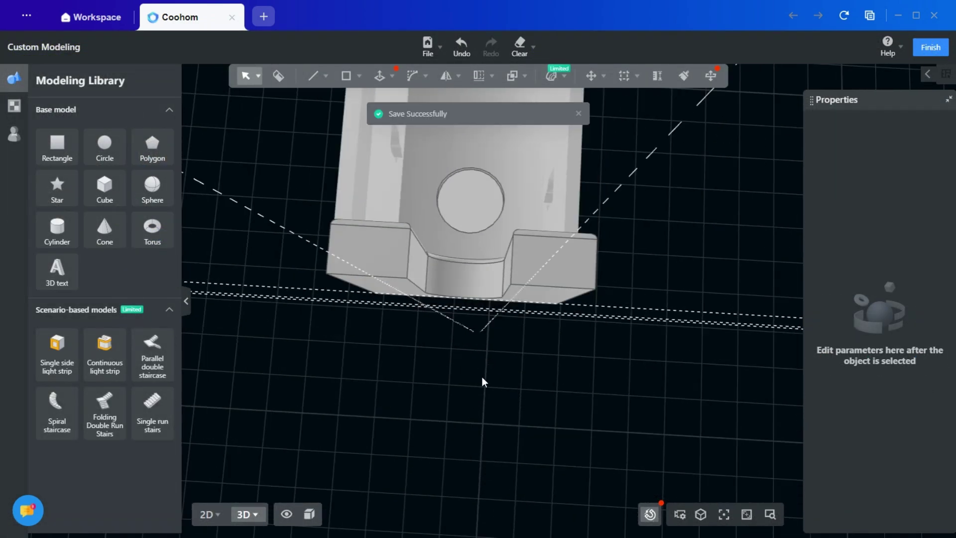
middle_drag(502, 192, 501, 376)
click(358, 76)
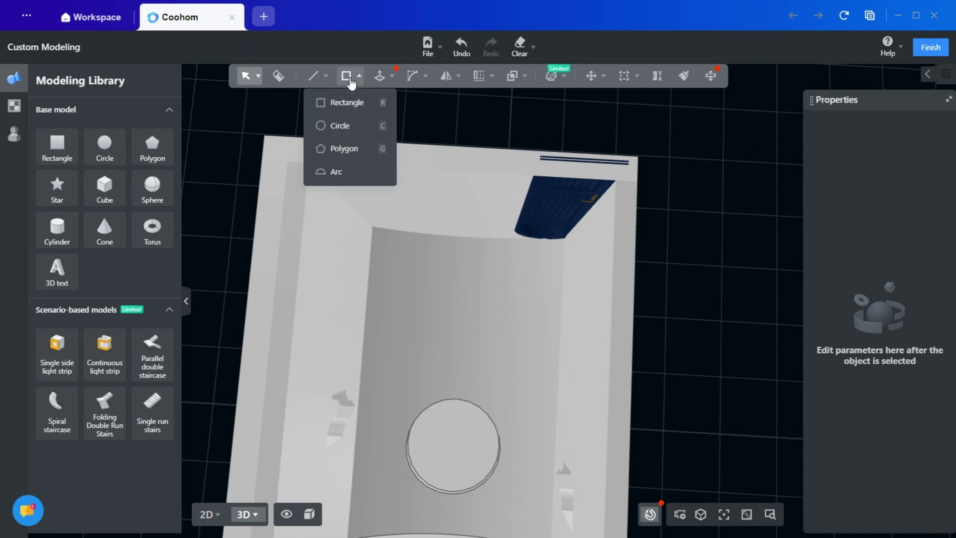
click(329, 126)
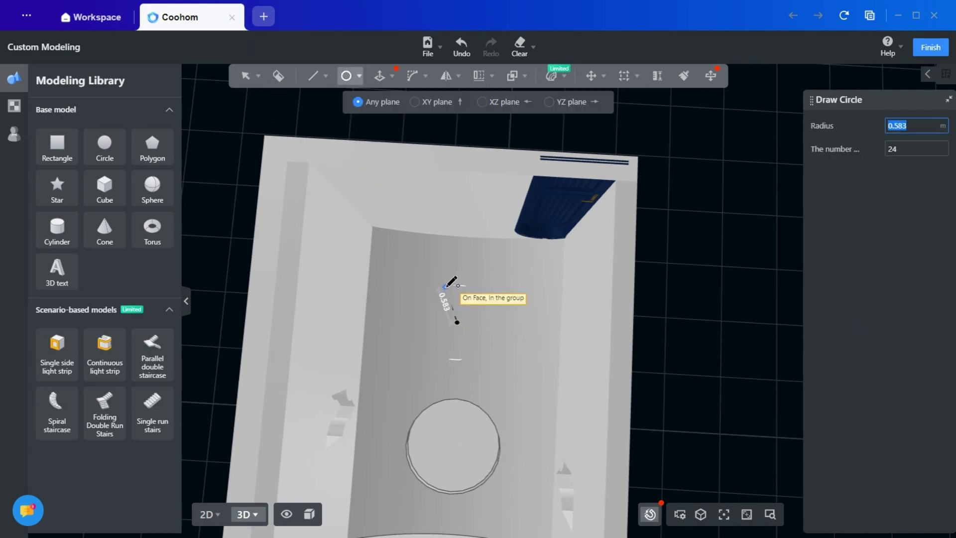
click(447, 286)
right_drag(679, 301, 715, 423)
- Select the new circle and move it vertically down until it lies entirely below the vaulted ceiling
scroll(468, 314, up, 3)
right_drag(469, 314, 488, 309)
click(486, 324)
drag(479, 383, 477, 392)
right_drag(477, 393, 486, 256)
scroll(486, 260, down, 2)
right_drag(535, 224, 501, 244)
drag(509, 248, 509, 329)
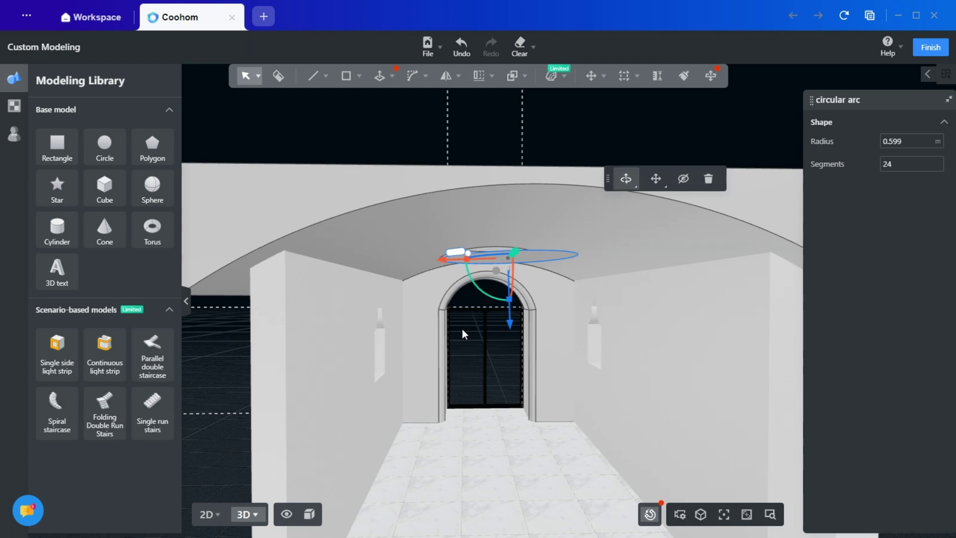
- Extrude the circle upward with Push/Pull into a cylinder that passes completely through the ceiling block
mouse_move(384, 77)
click(380, 102)
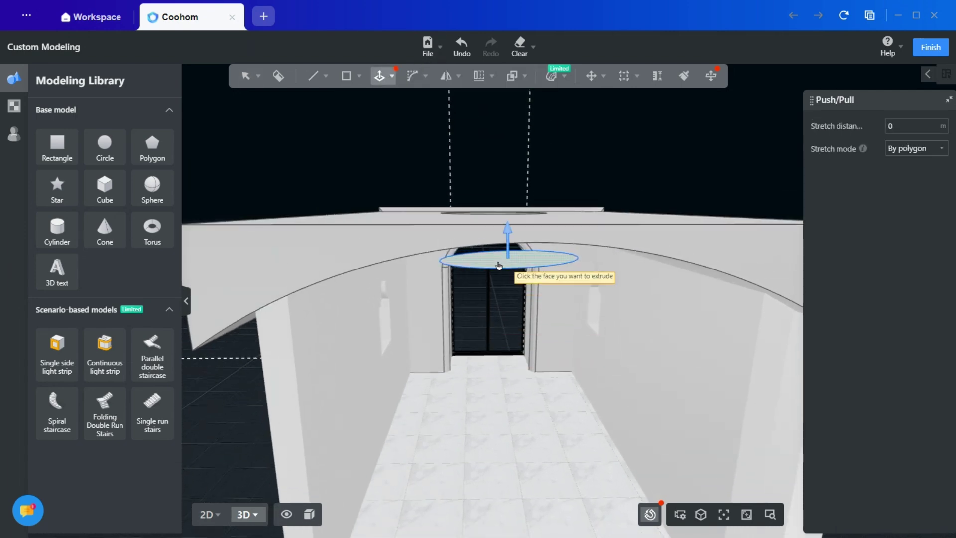
click(500, 264)
click(459, 179)
key(Escape)
- Select the bottom, side and top faces of the cylinder and group them into one solid
right_drag(511, 442, 505, 246)
click(504, 246)
shift+click(534, 193)
right_drag(598, 252, 597, 414)
shift+click(539, 198)
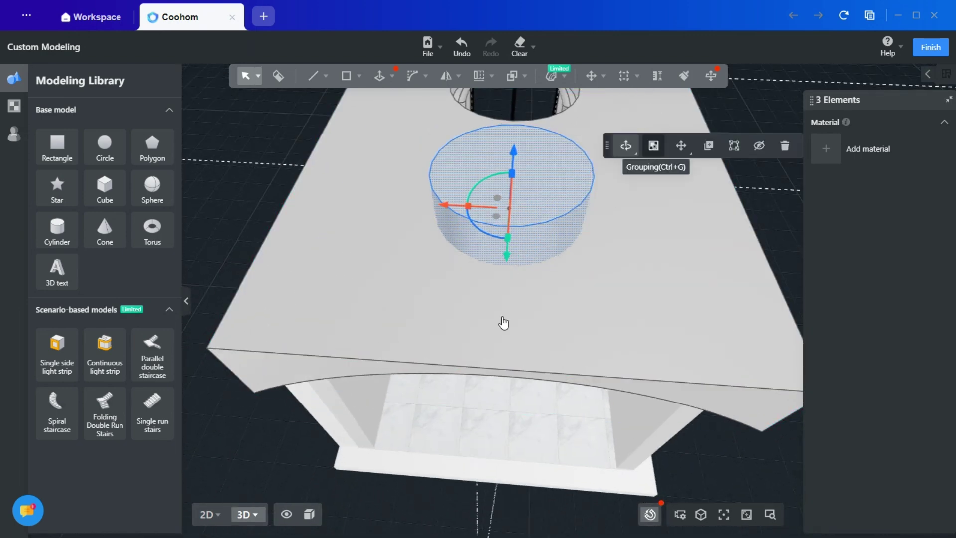
key(ctrl+g)
drag(504, 322, 486, 367)
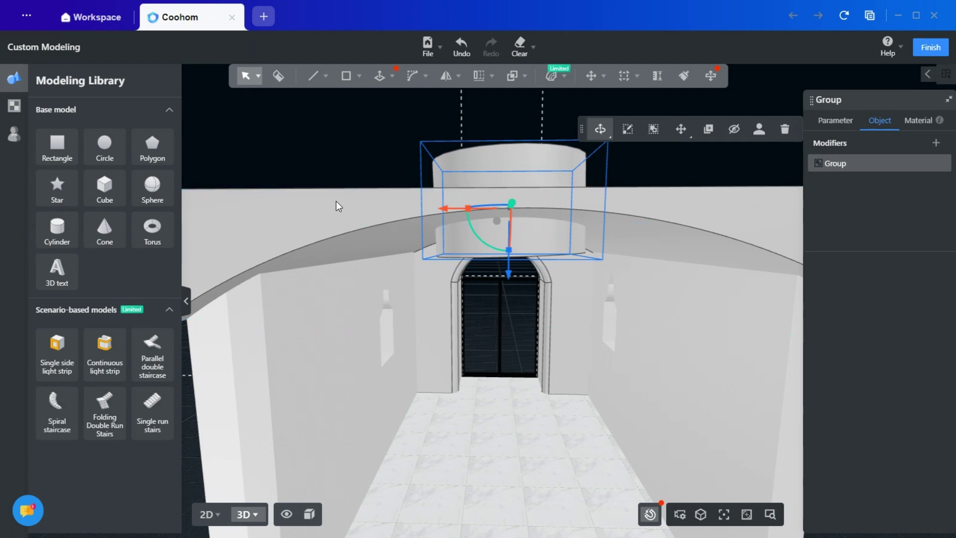
- Subtract the grouped cylinder from the vaulted ceiling to cut a second round opening
click(517, 82)
click(518, 148)
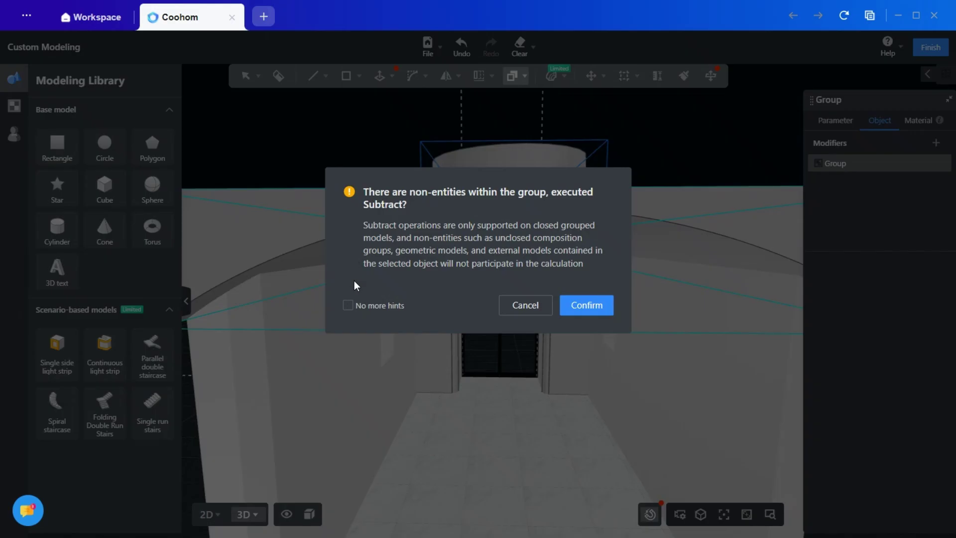
click(589, 310)
right_drag(485, 513, 523, 491)
scroll(509, 452, down, 3)
key(Escape)
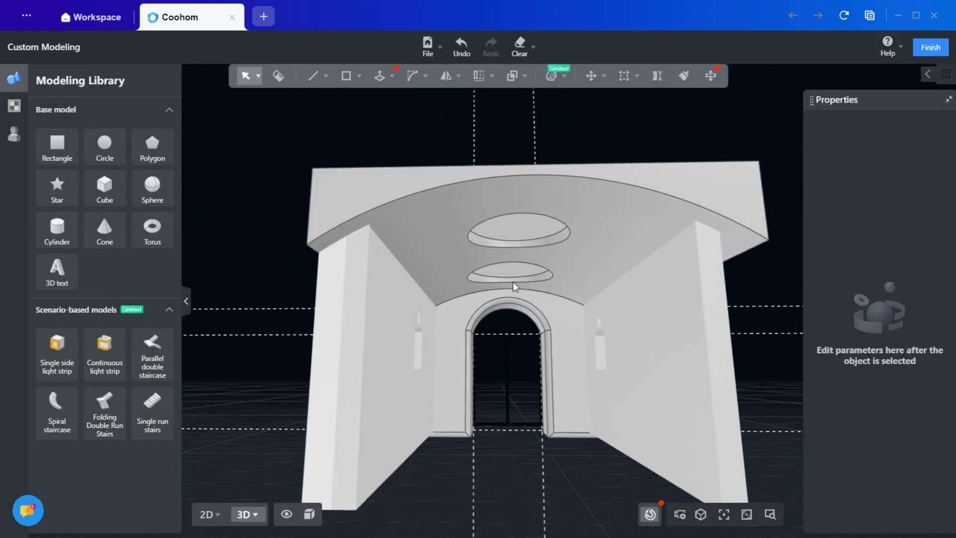
- Examine the two round ceiling openings, the arched window wall and the side niches from inside the room
middle_drag(504, 464, 483, 421)
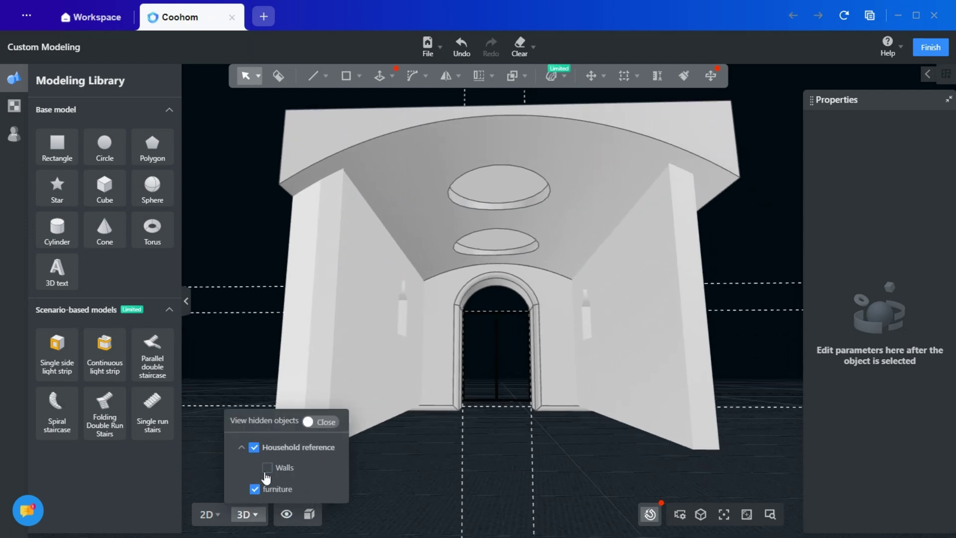
scroll(515, 426, up, 6)
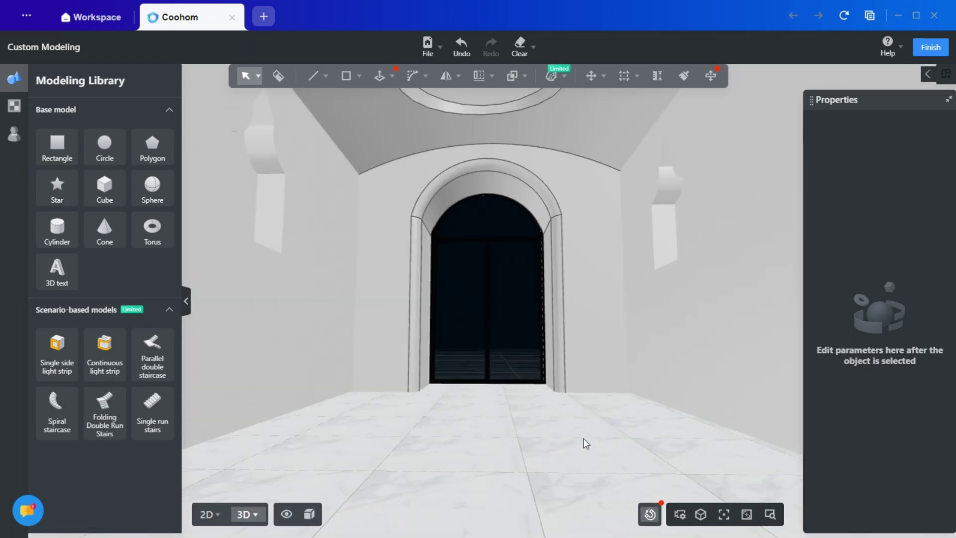
scroll(584, 440, down, 4)
scroll(584, 439, up, 3)
right_drag(527, 500, 501, 495)
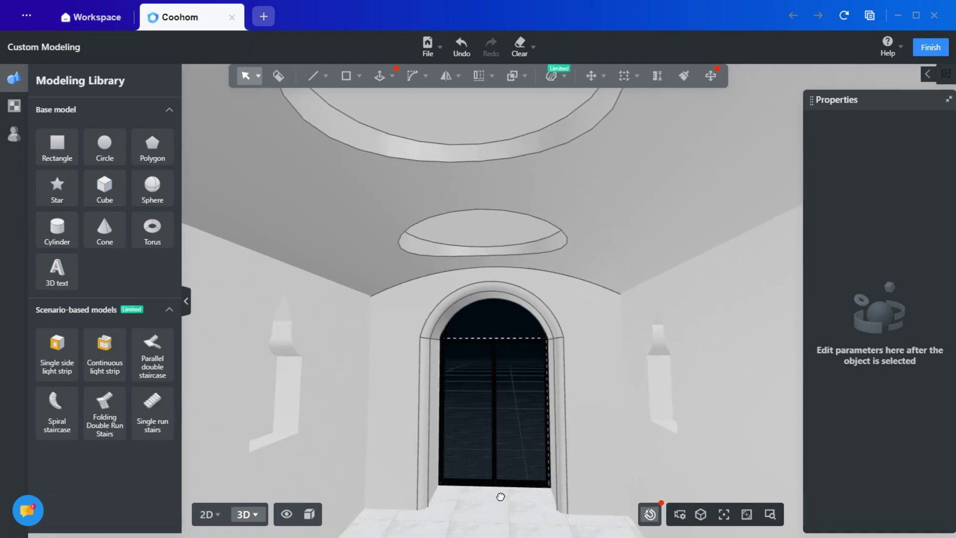
middle_drag(502, 495, 452, 350)
right_drag(472, 391, 485, 411)
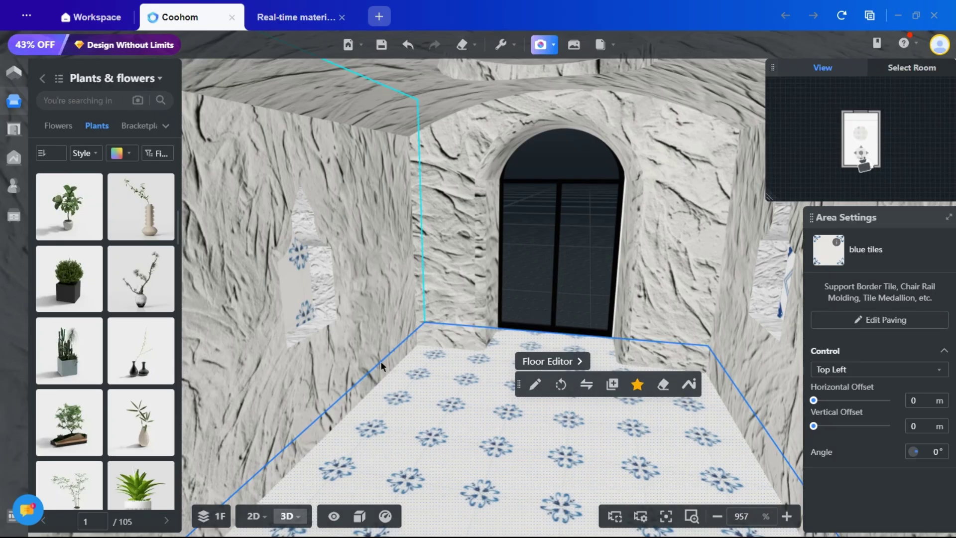
- Open the rough-textured side wall with the pointed niche in the Wall Editor and save it
drag(380, 360, 439, 395)
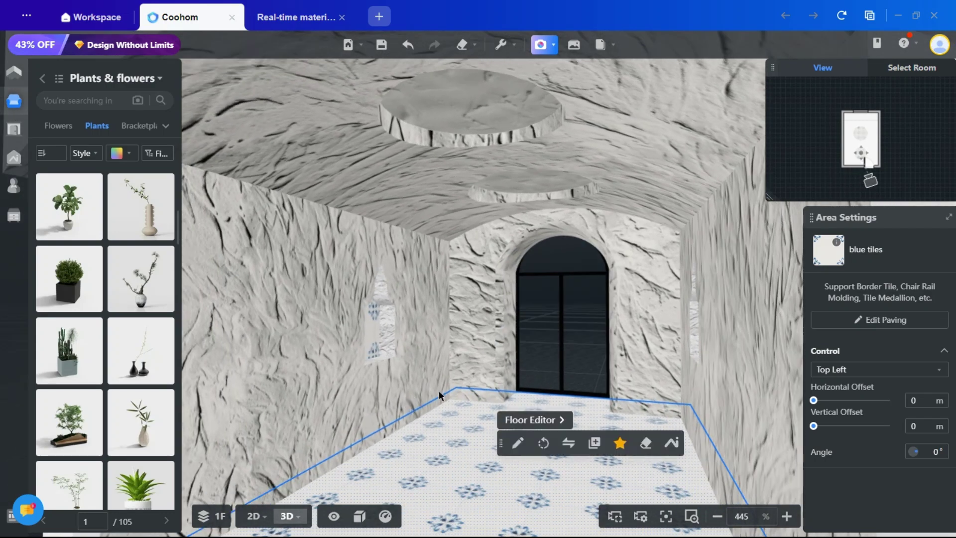
scroll(453, 331, up, 3)
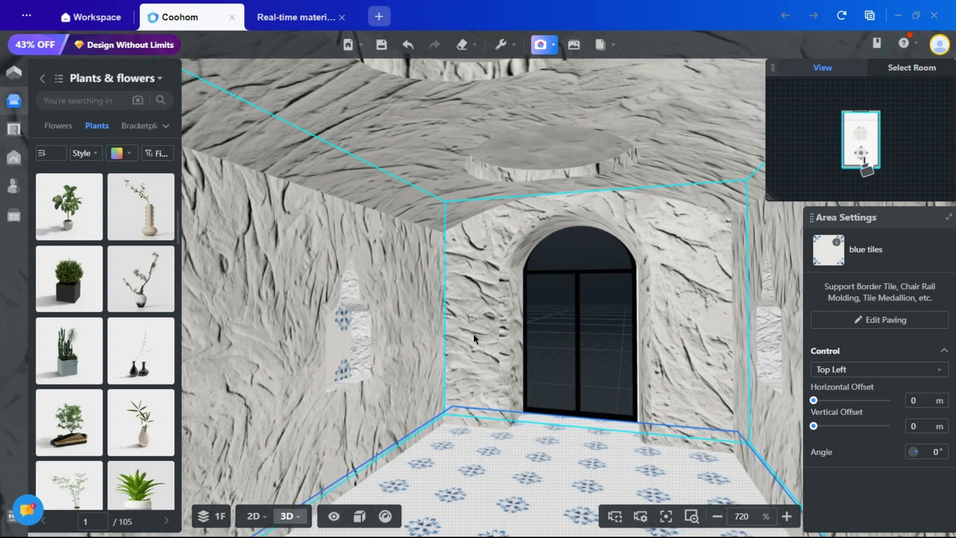
drag(462, 440, 333, 475)
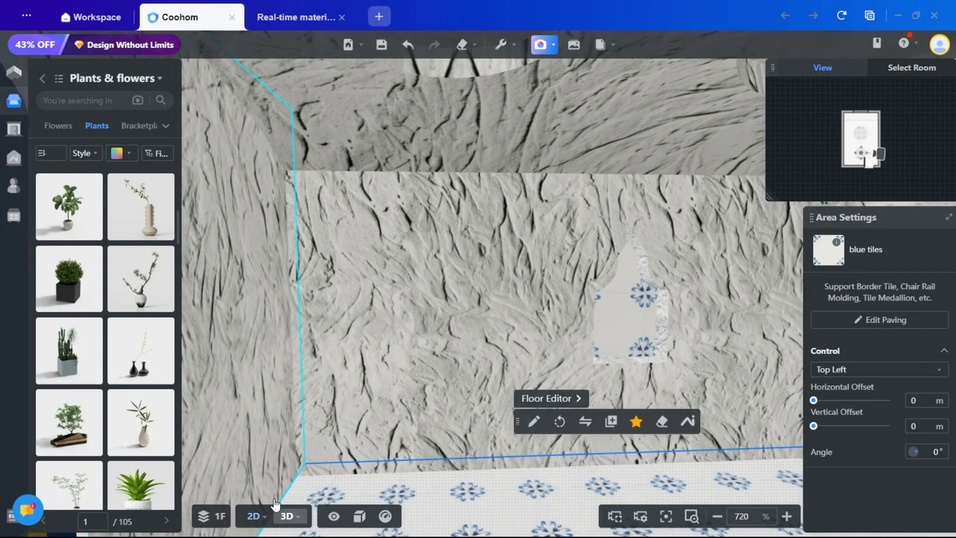
click(295, 293)
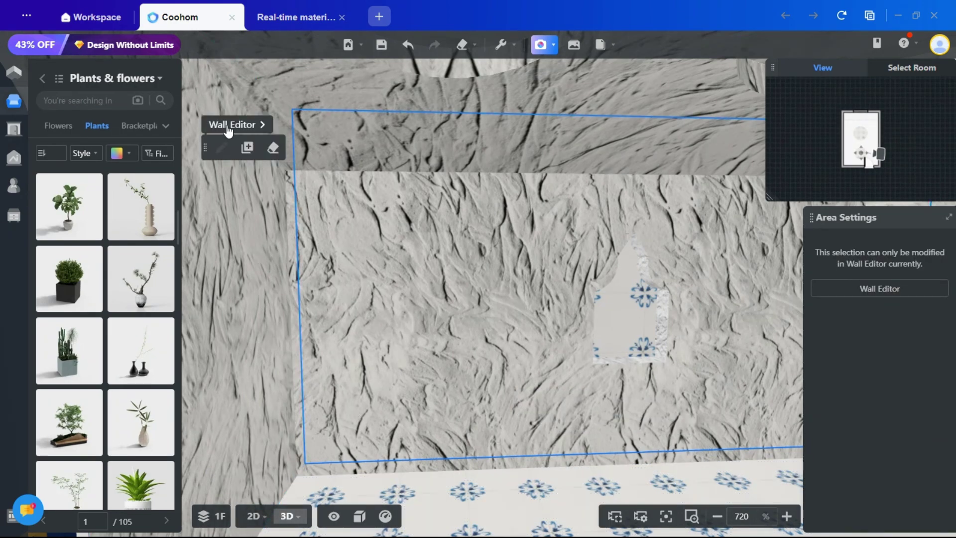
key(ctrl+s)
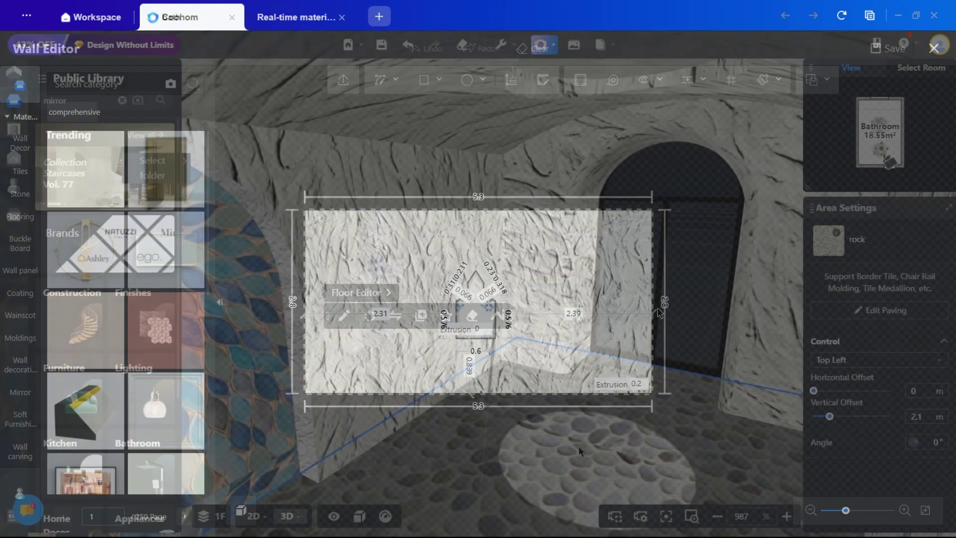
- Enter Custom Modeling from the pebble-floored bathroom, facing the empty ground beside the room
drag(522, 485, 581, 246)
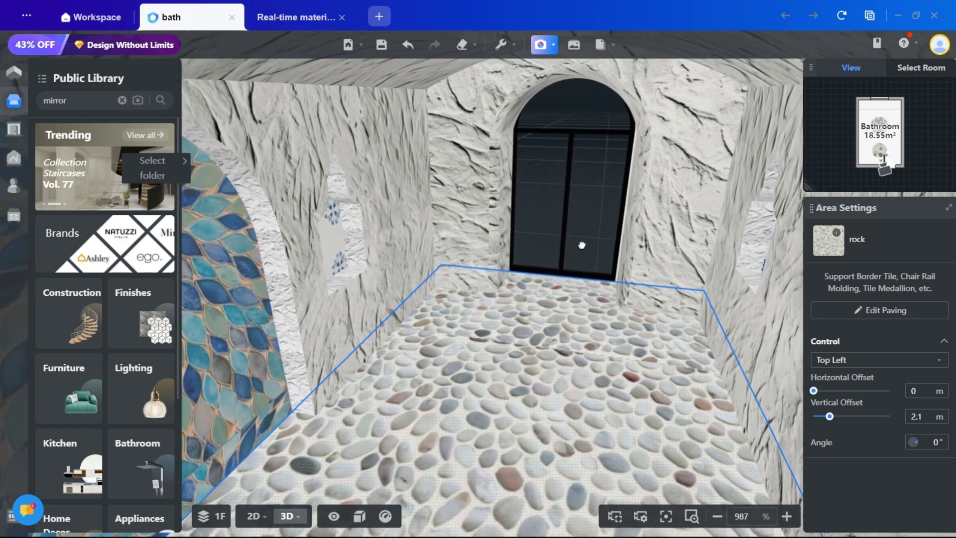
click(501, 290)
drag(502, 293, 552, 188)
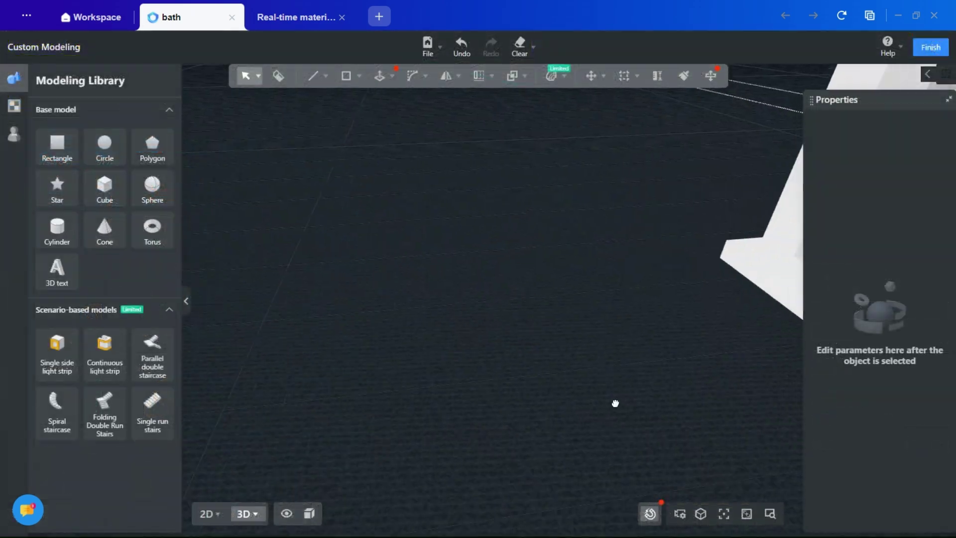
mouse_move(614, 402)
mouse_down()
mouse_move(602, 397)
mouse_move(525, 478)
mouse_move(560, 441)
mouse_up()
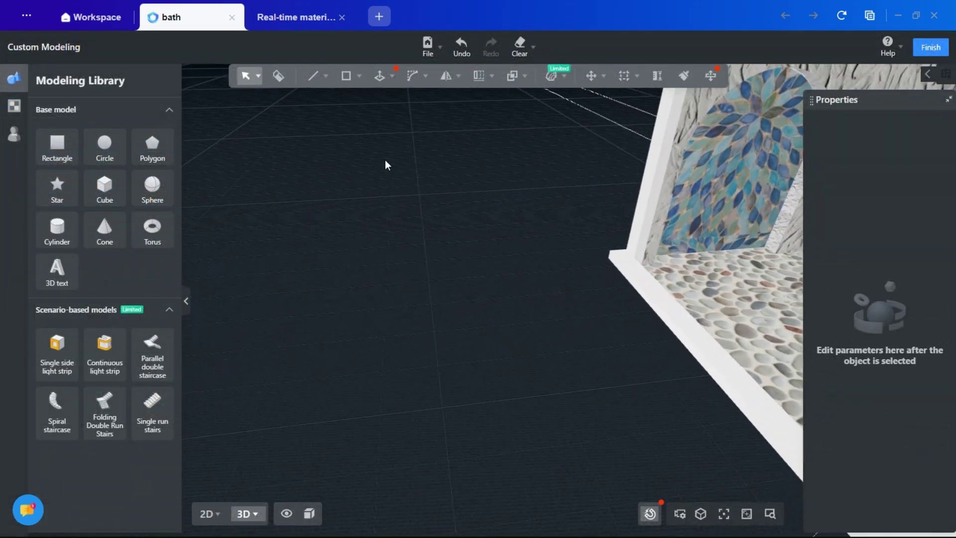
- Draw a rectangle about 3.27 m long and 1.38 m wide on the empty ground plane beside the bathroom
mouse_move(347, 76)
click(338, 103)
click(322, 260)
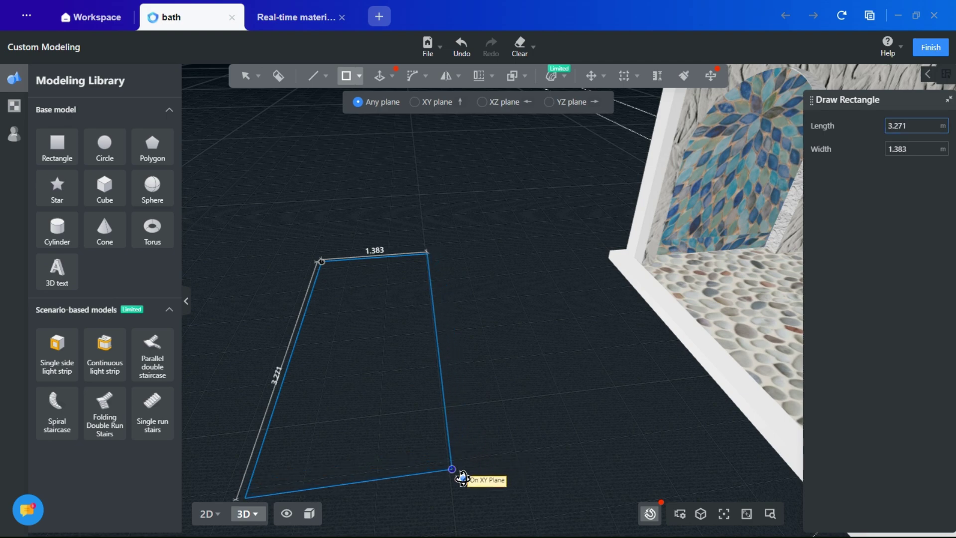
click(461, 477)
mouse_move(474, 457)
mouse_down()
mouse_move(612, 393)
mouse_move(599, 454)
mouse_up()
- Place a reference line across the rectangle, parallel to and about 2.43 m from its near short edge
click(629, 75)
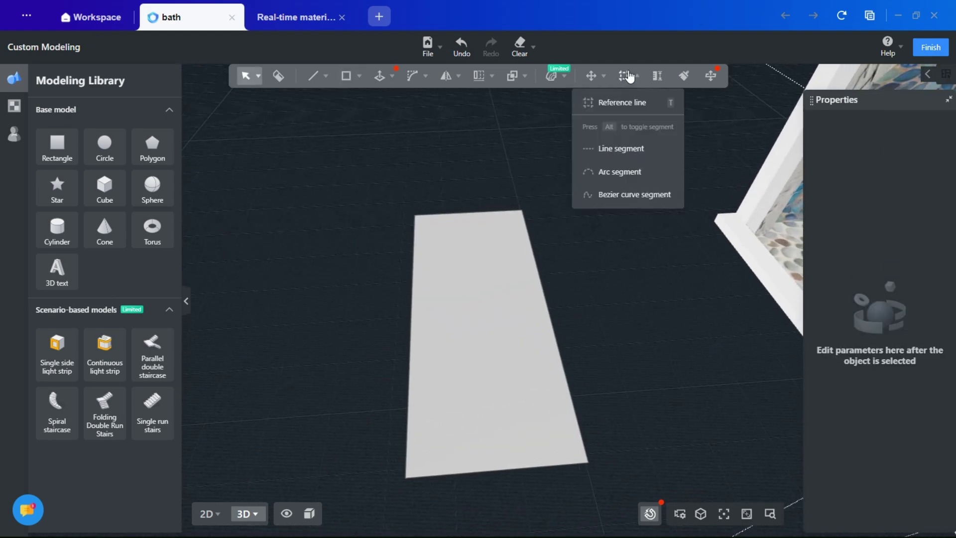
click(623, 102)
click(466, 471)
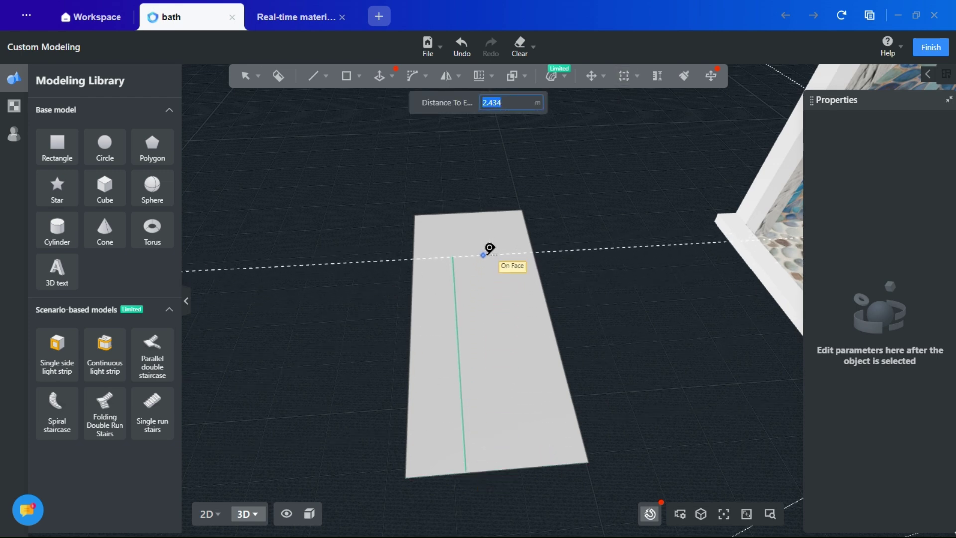
key(Escape)
- Split the rectangle with a line along the reference line and delete the strip beyond it
click(314, 75)
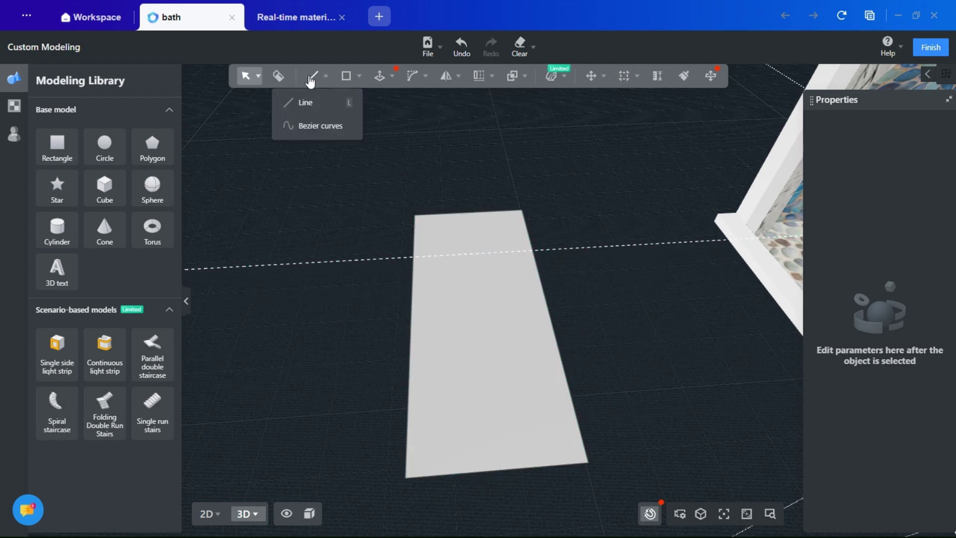
click(309, 101)
click(413, 257)
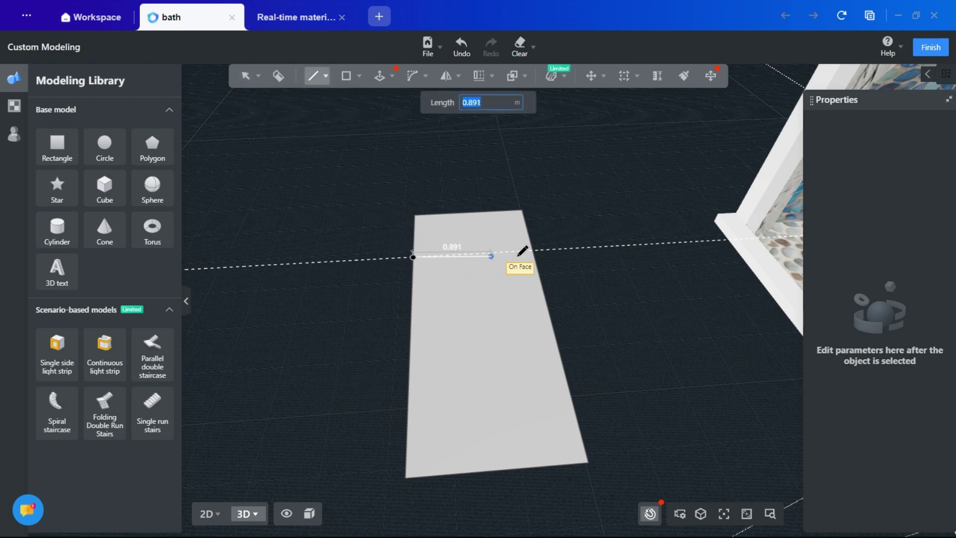
click(553, 258)
click(503, 233)
click(723, 203)
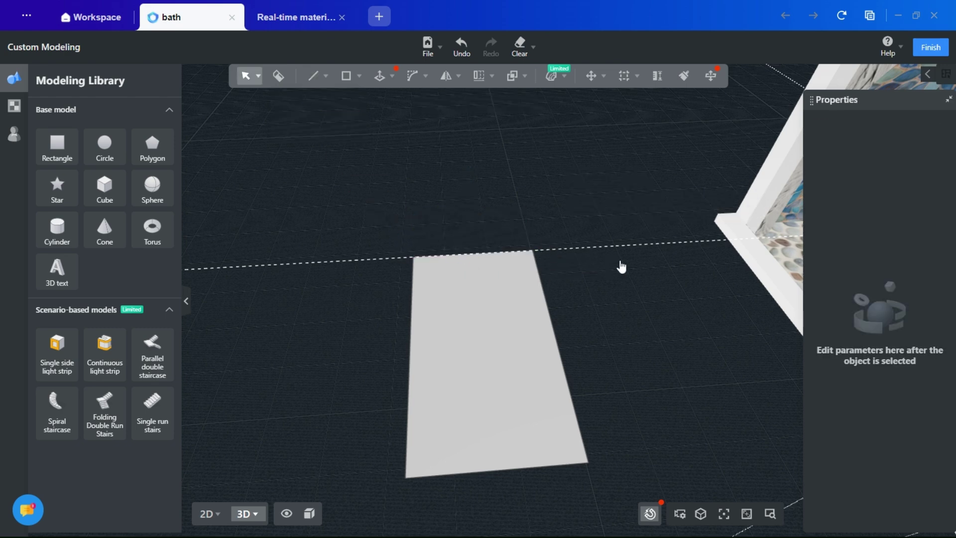
- Draw a stepped, wavy Bezier curve from the rectangle's far-left corner diagonally to its near-right corner
right_drag(621, 266, 619, 318)
middle_drag(537, 238, 530, 195)
drag(530, 195, 398, 236)
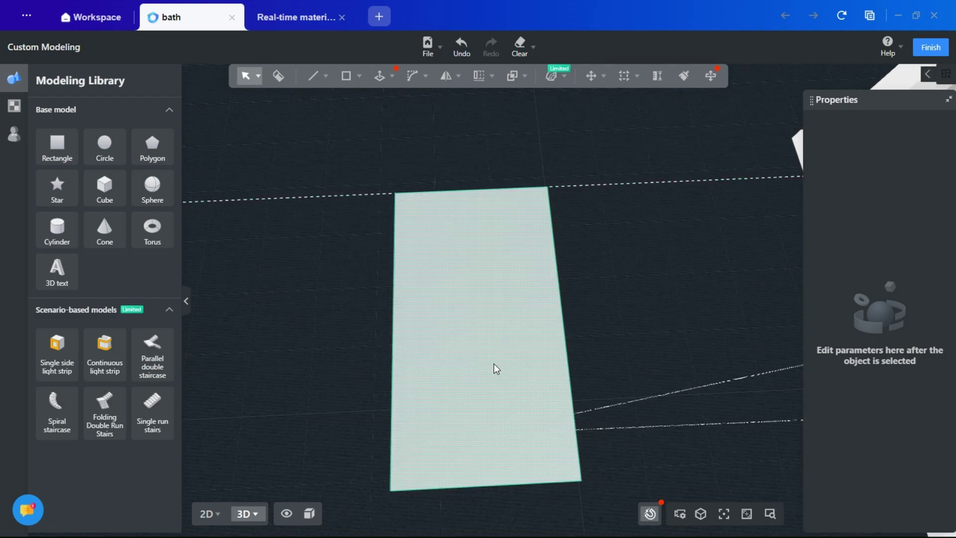
mouse_move(312, 88)
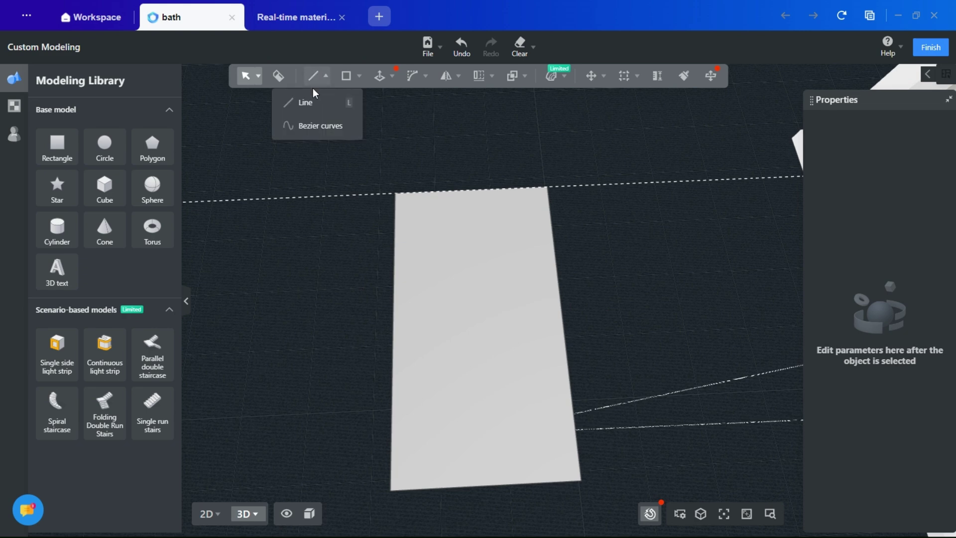
click(302, 129)
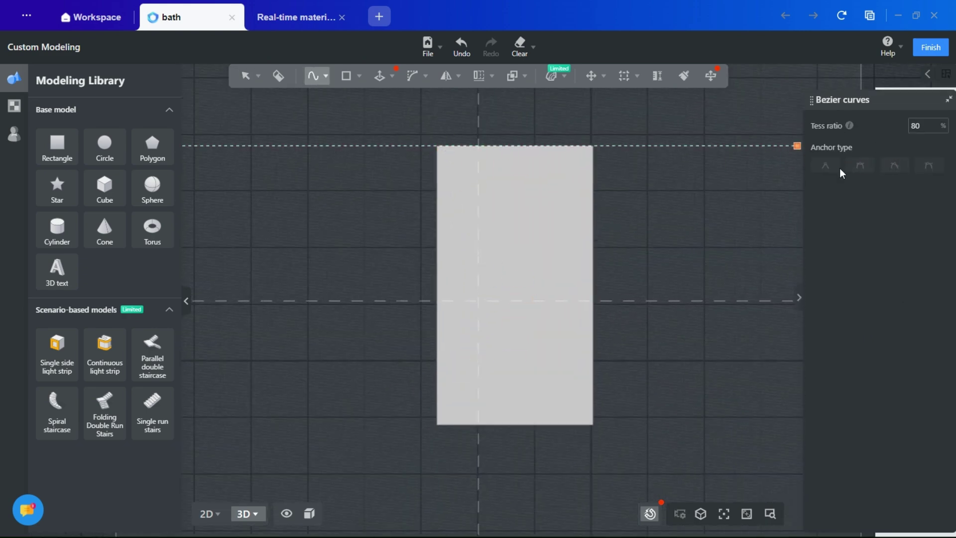
drag(436, 145, 473, 183)
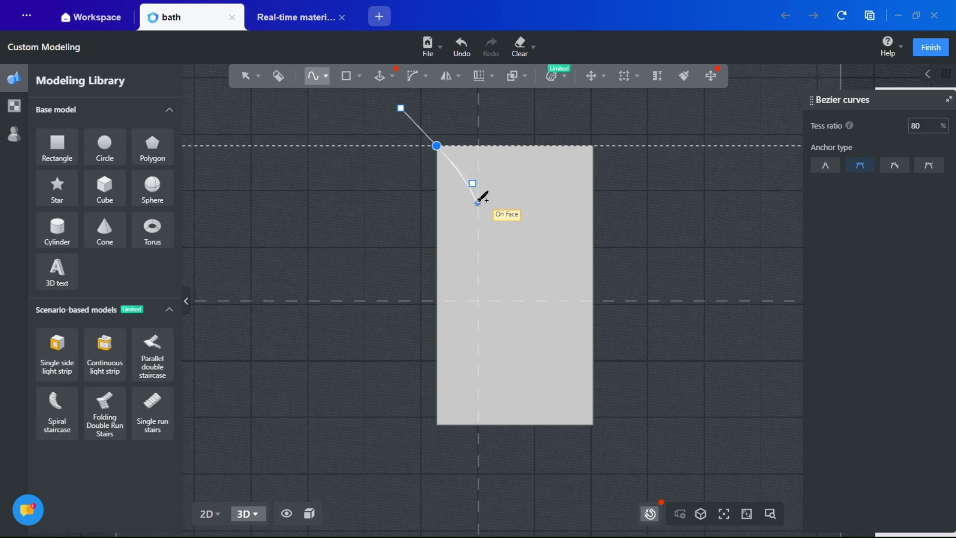
drag(466, 213, 470, 232)
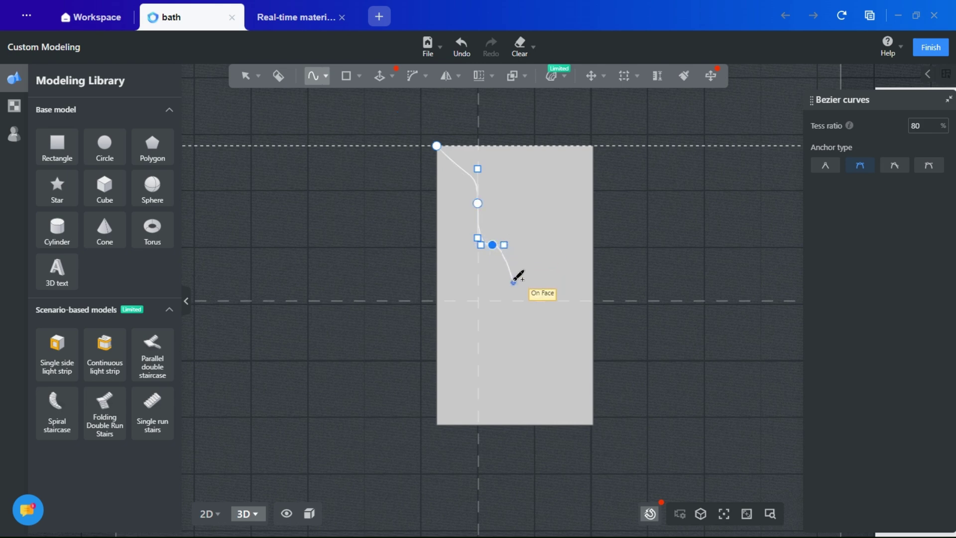
drag(501, 284, 512, 313)
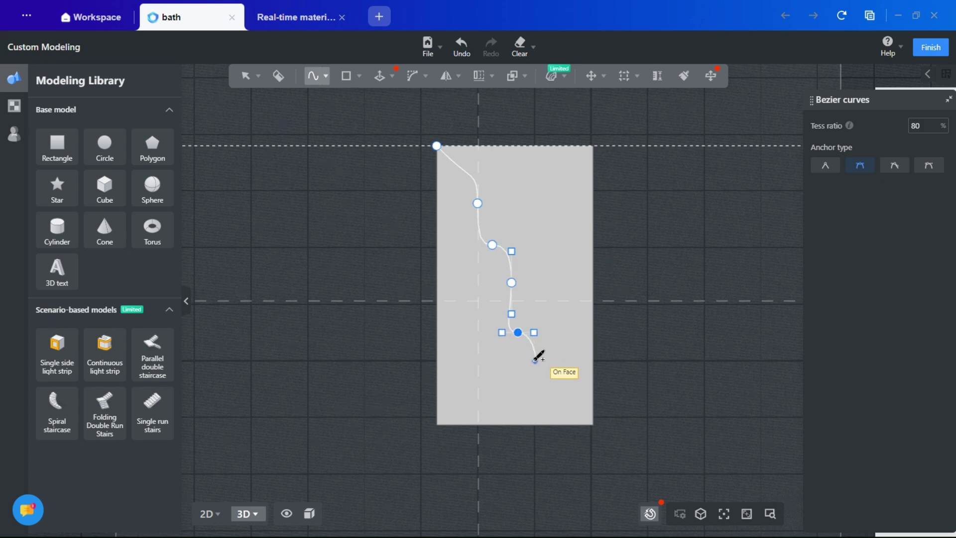
drag(552, 373, 583, 373)
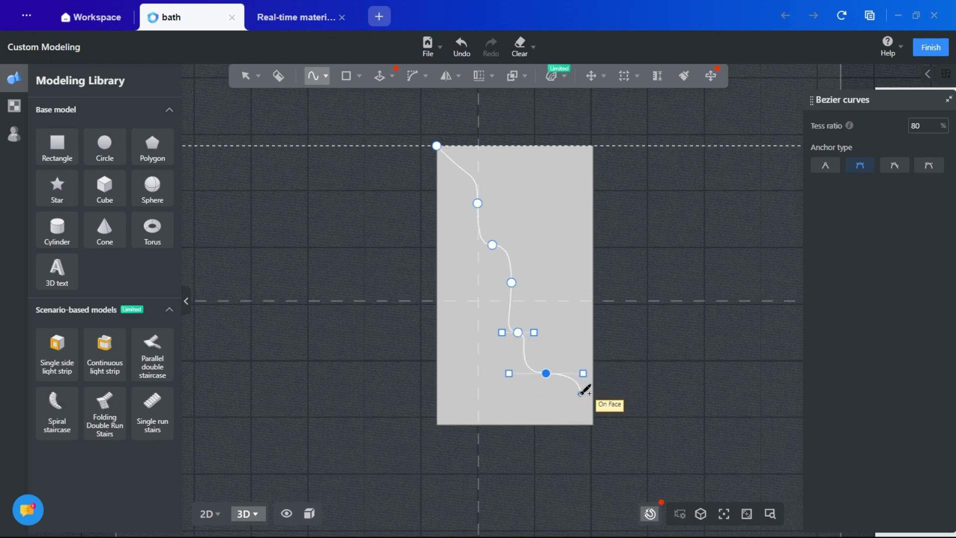
drag(577, 403, 577, 418)
click(594, 425)
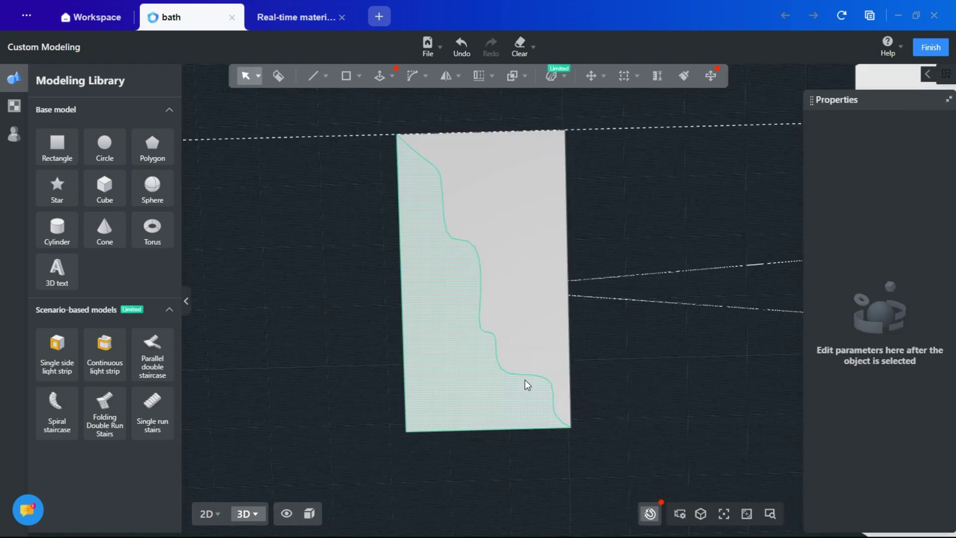
- Delete the face on the right side of the curve and rotate the remaining stepped profile upright
click(518, 227)
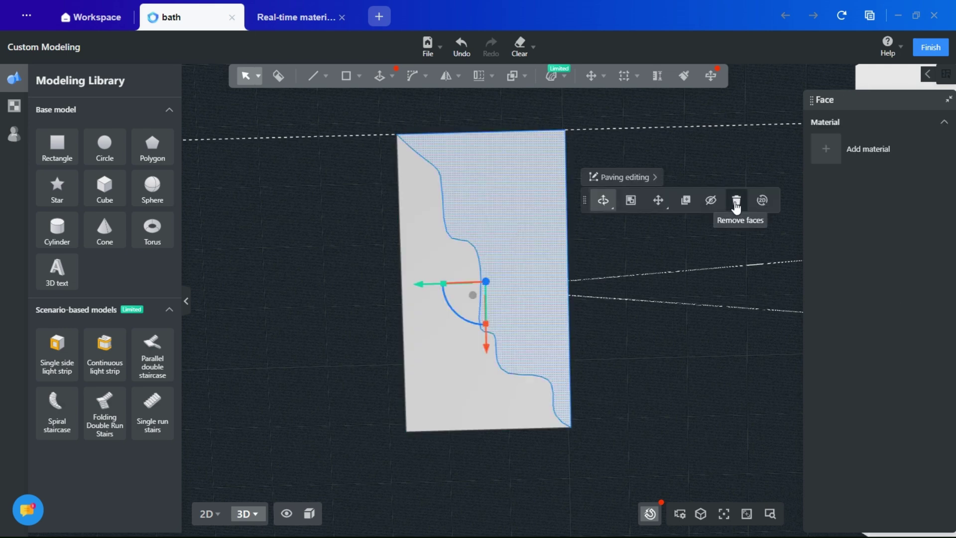
click(736, 202)
right_drag(605, 435, 612, 287)
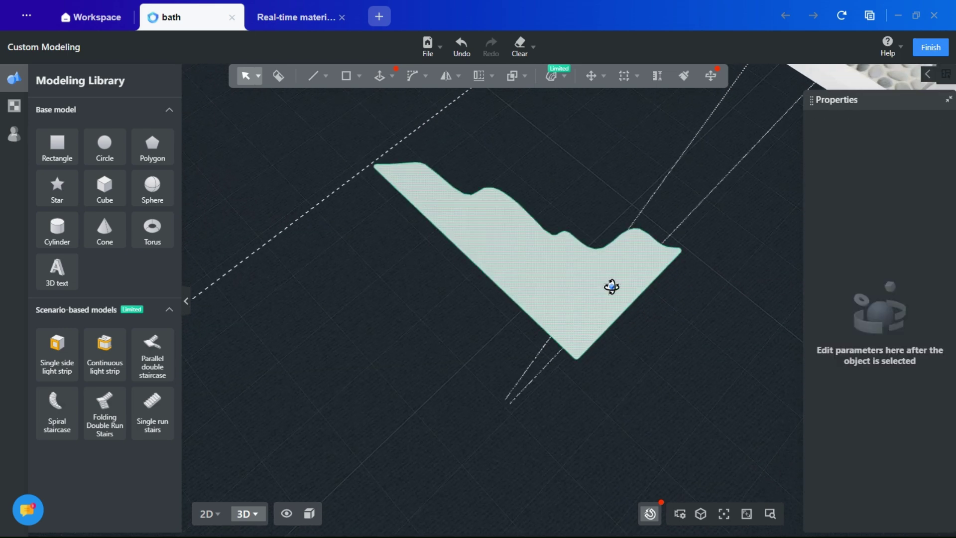
click(566, 253)
drag(547, 207, 523, 341)
right_drag(523, 341, 569, 96)
right_drag(569, 168, 360, 344)
- Extrude the upright profile into a thin slab with Push/Pull
mouse_move(381, 82)
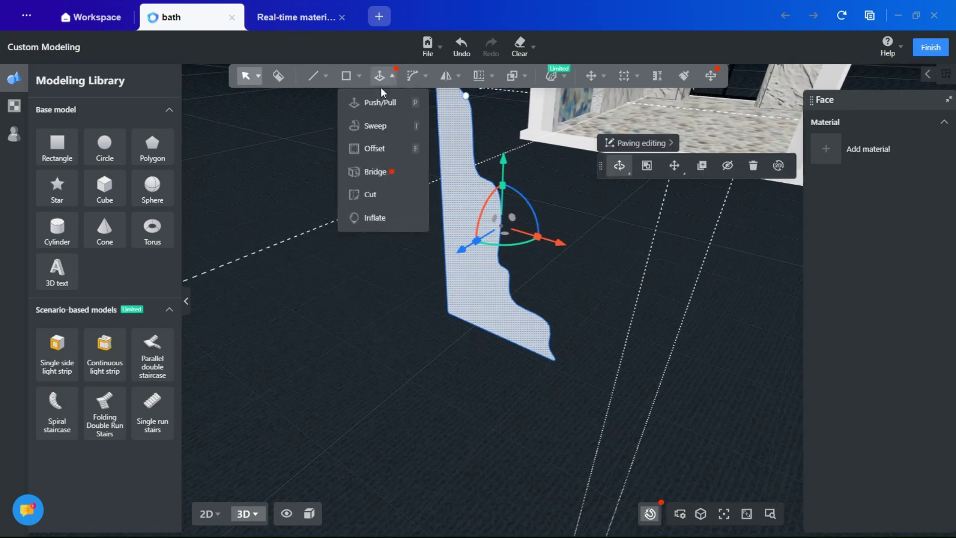
click(380, 103)
click(459, 271)
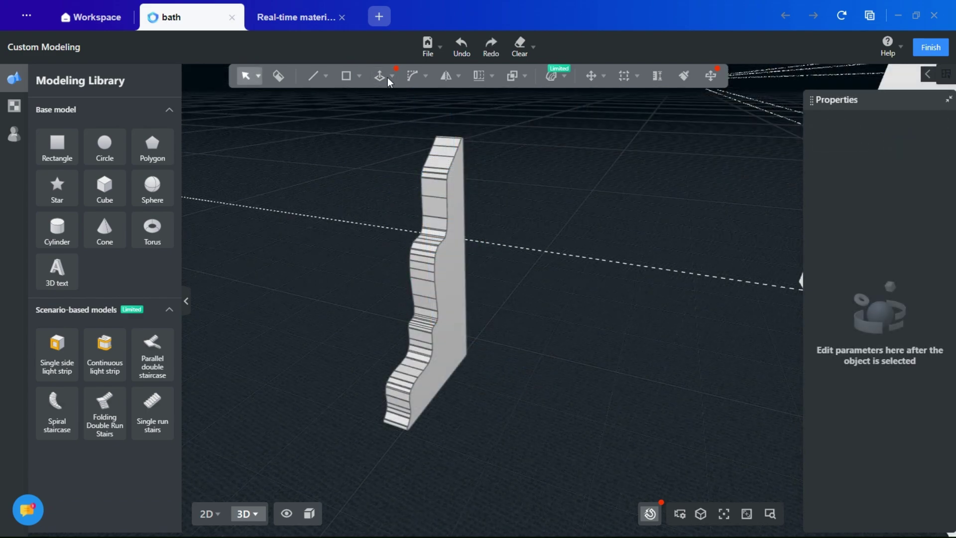
- Round the edges of both large side faces of the slab with a small-radius Bevel 3D using smooth transition
click(452, 294)
right_drag(357, 363, 537, 388)
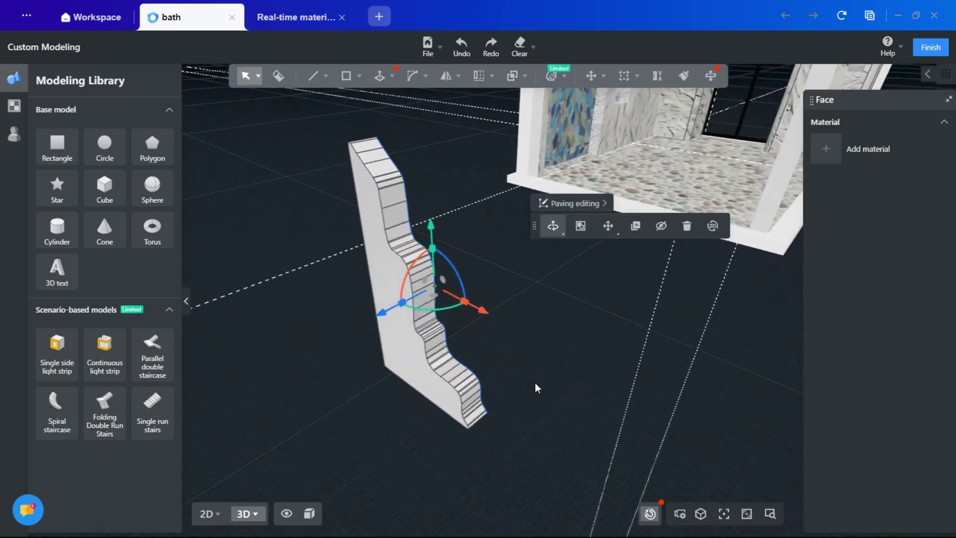
shift+click(405, 348)
right_drag(535, 382, 304, 360)
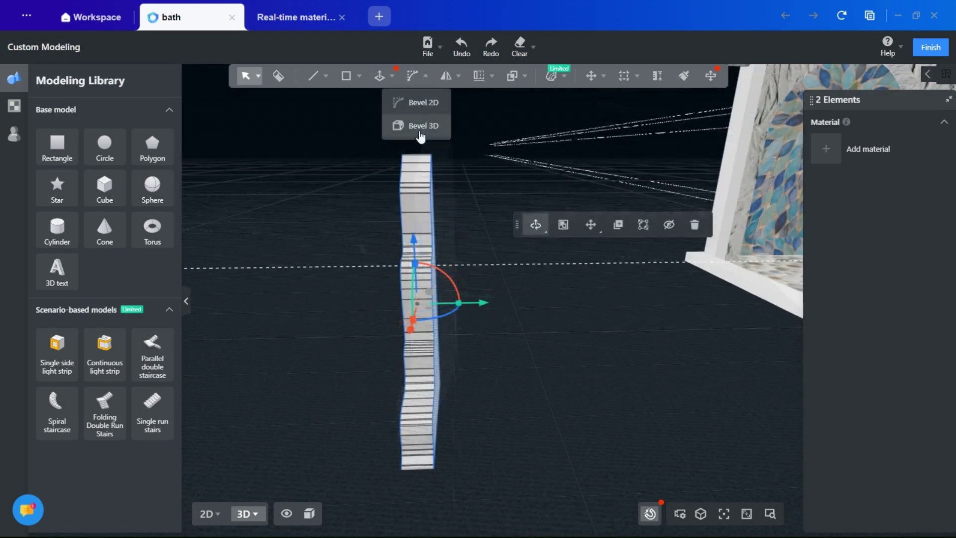
click(420, 126)
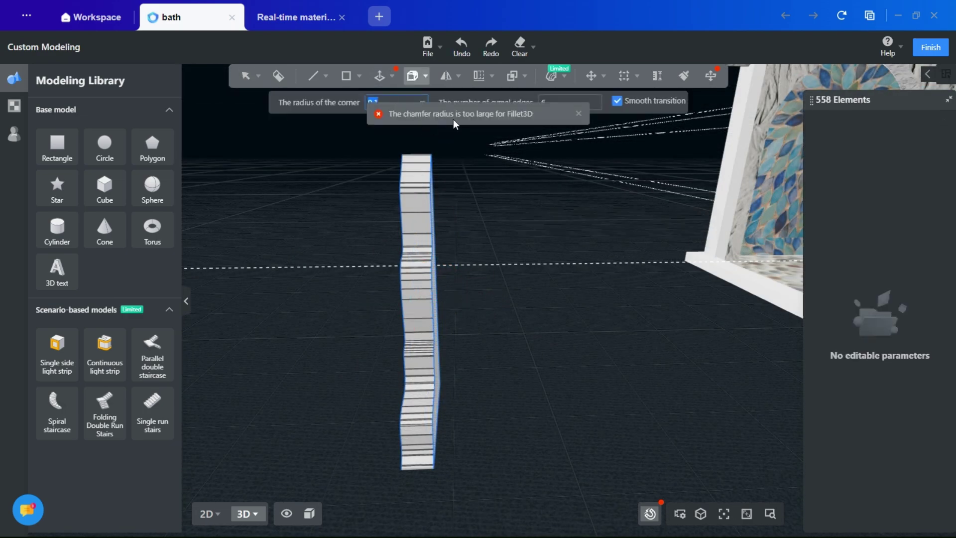
click(579, 115)
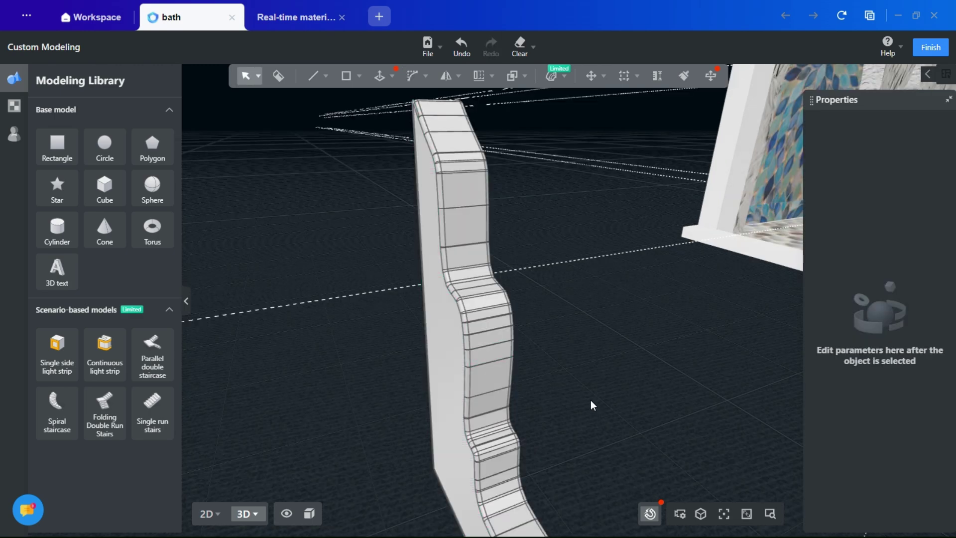
scroll(591, 399, down, 2)
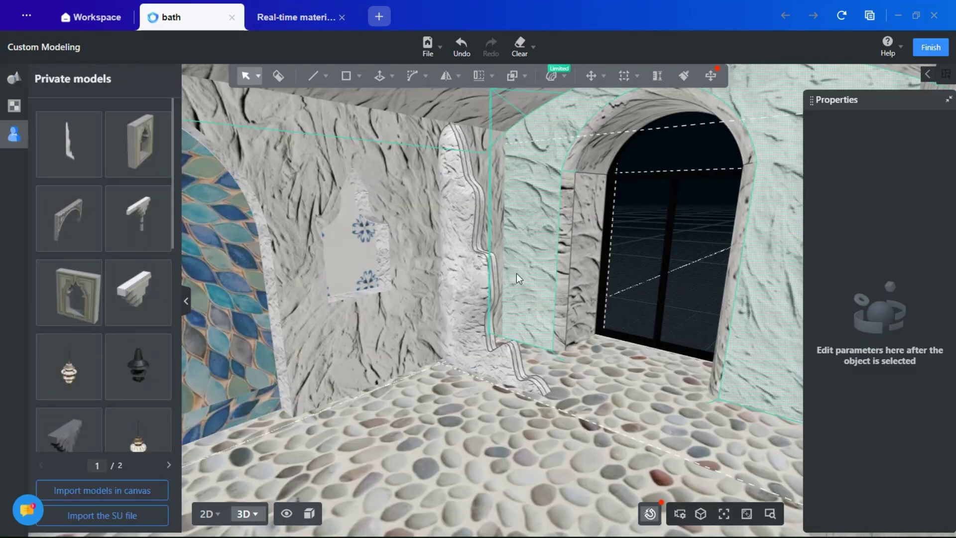
- Examine the rough-textured stepped column group placed in the room beside the arched window
right_drag(516, 273, 487, 312)
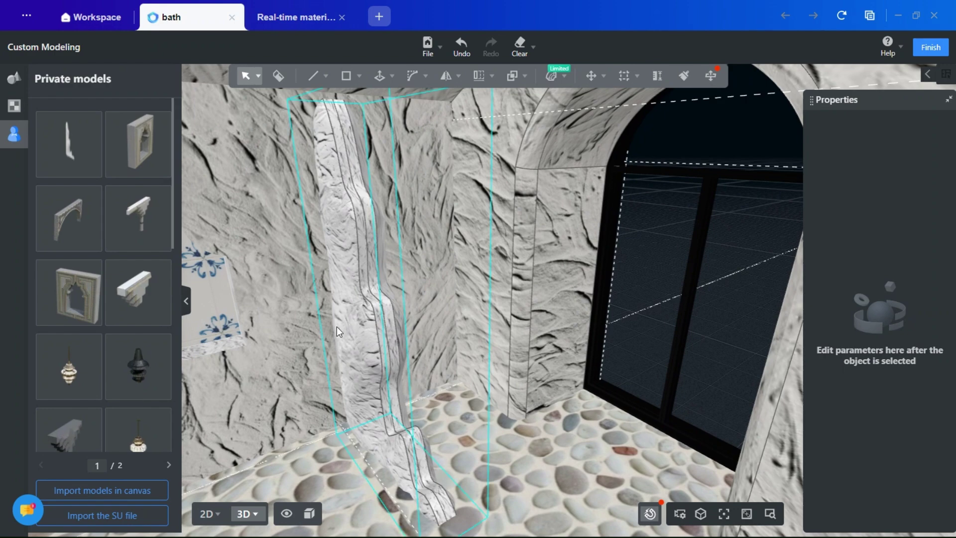
click(359, 322)
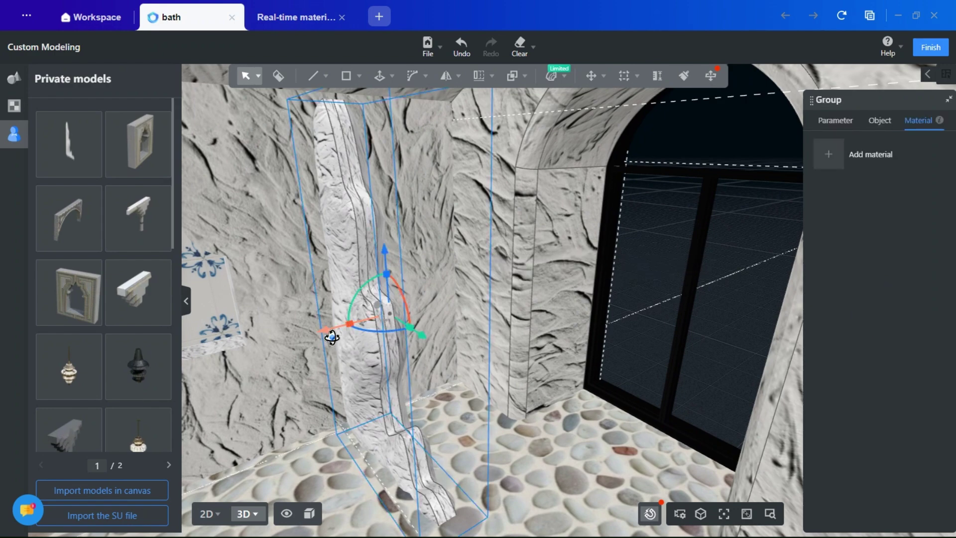
right_drag(324, 337, 285, 226)
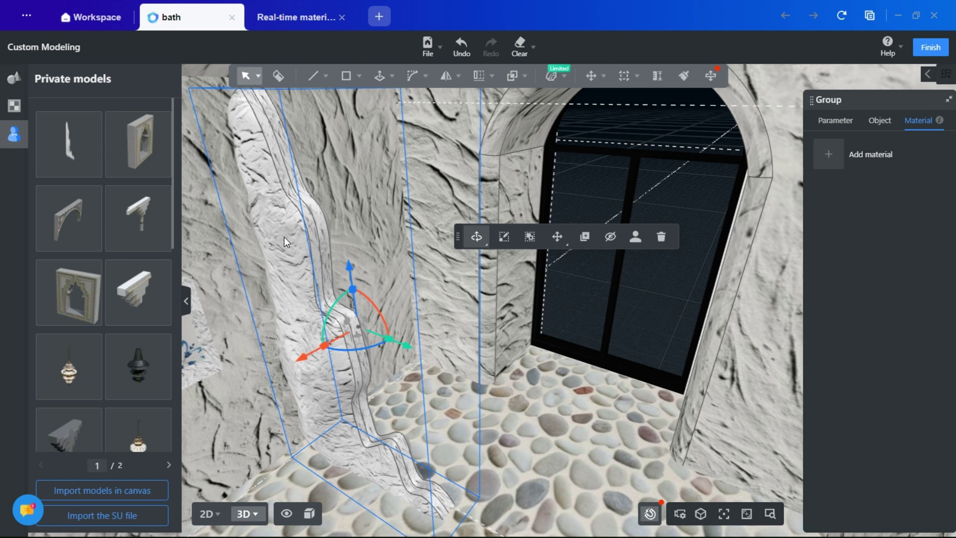
click(382, 83)
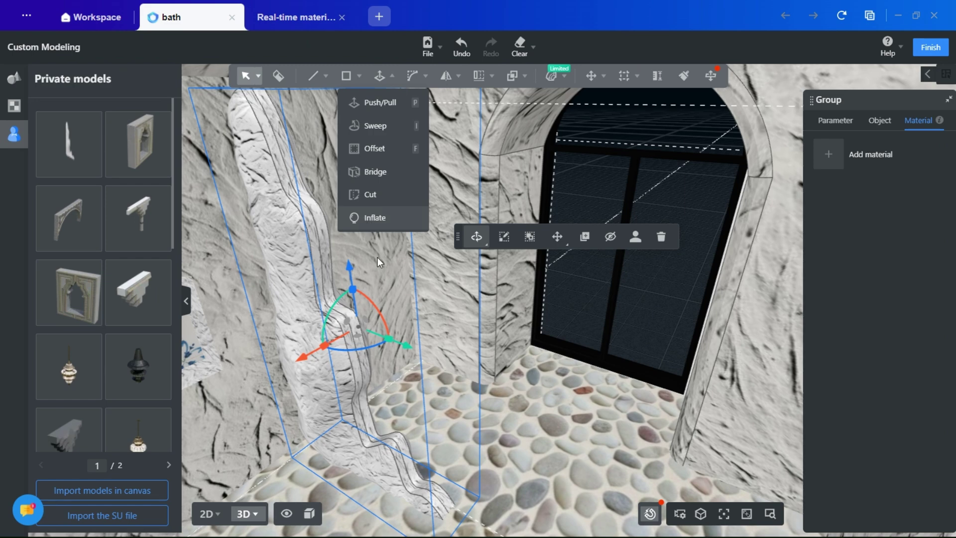
scroll(384, 354, down, 3)
right_drag(306, 481, 384, 453)
middle_drag(586, 366, 586, 362)
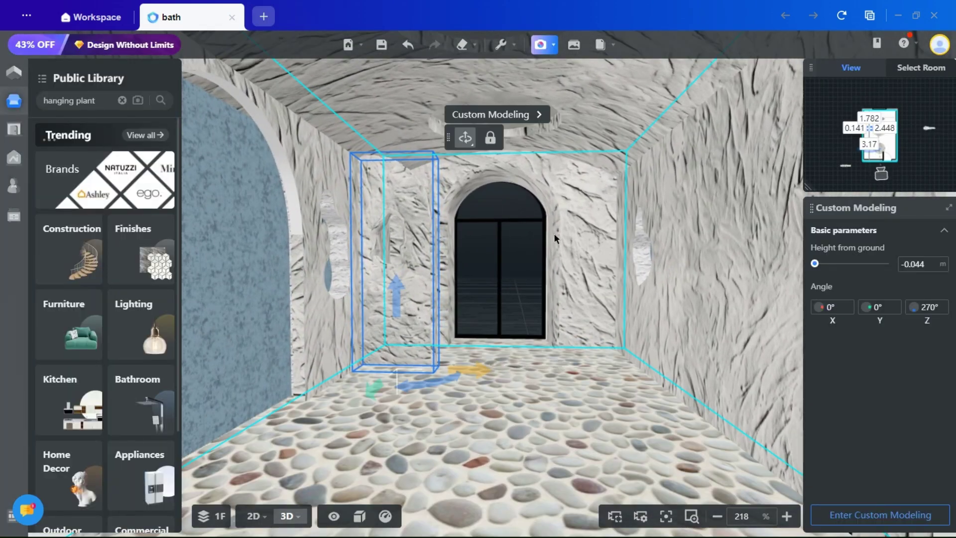
- Turn the view towards the arched window and show the hidden furniture in the bathroom
right_drag(555, 284, 348, 269)
scroll(348, 269, up, 3)
right_drag(438, 348, 496, 396)
scroll(563, 374, up, 2)
click(333, 515)
mouse_move(341, 339)
click(418, 339)
- Inspect the model details of the bathtub, potted pine, rustic wooden bench and blue and white throw pillow
click(583, 354)
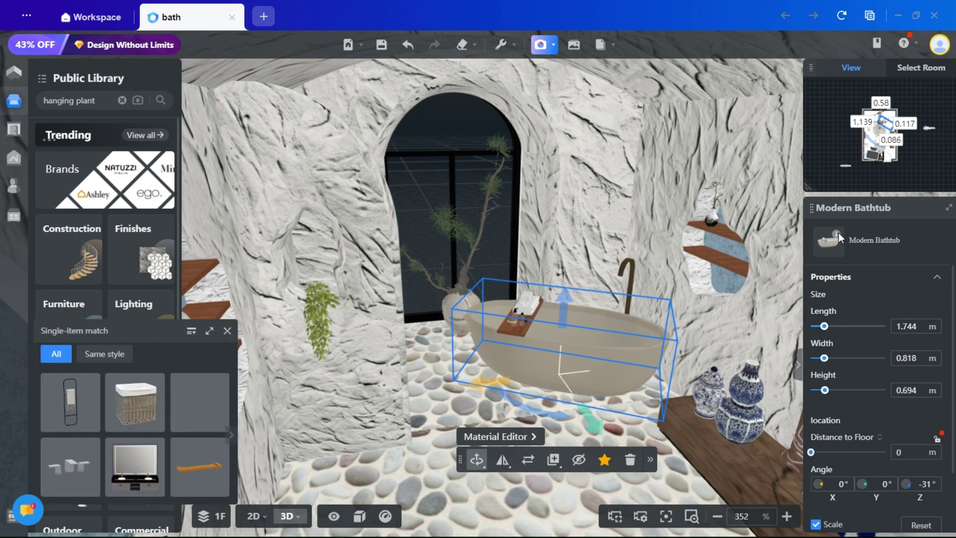
click(715, 228)
click(460, 308)
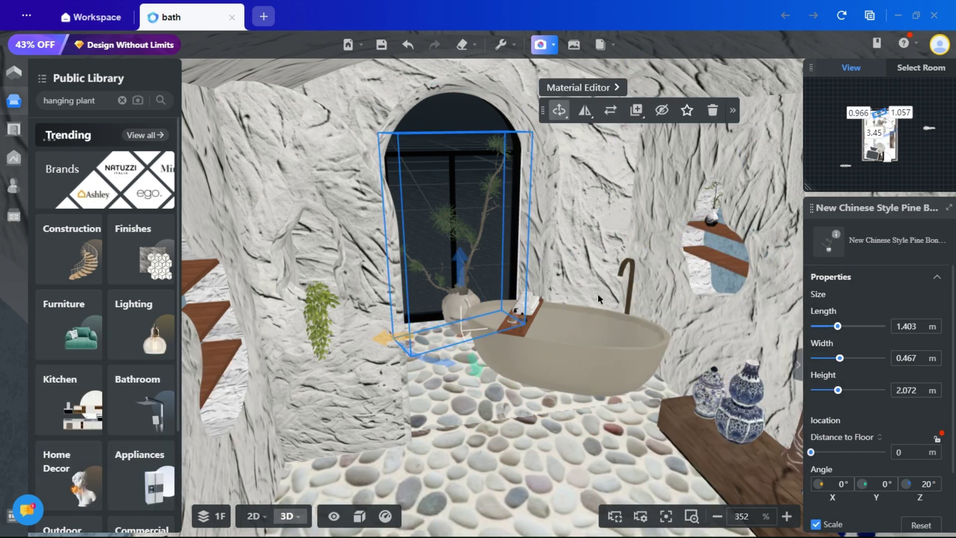
right_drag(698, 359, 605, 383)
click(600, 399)
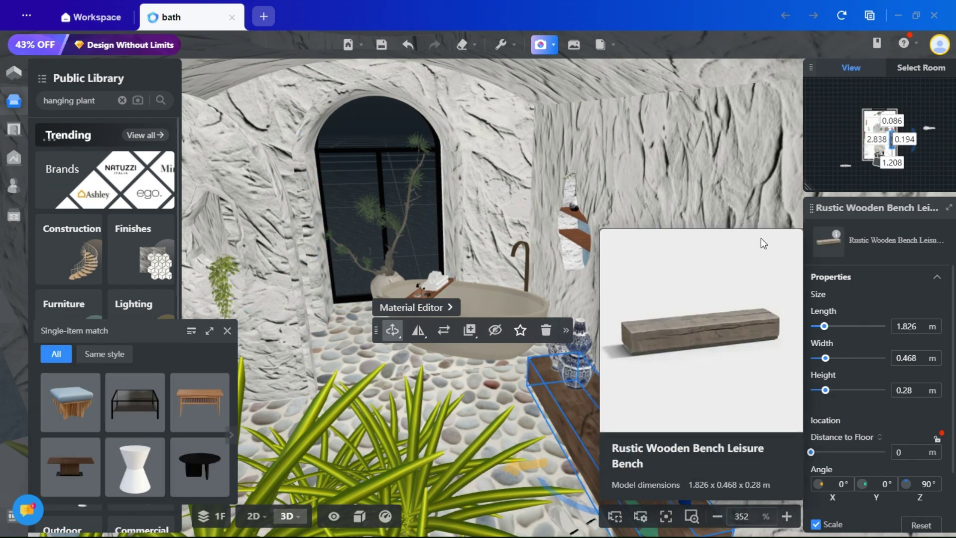
click(575, 361)
click(657, 413)
mouse_move(843, 236)
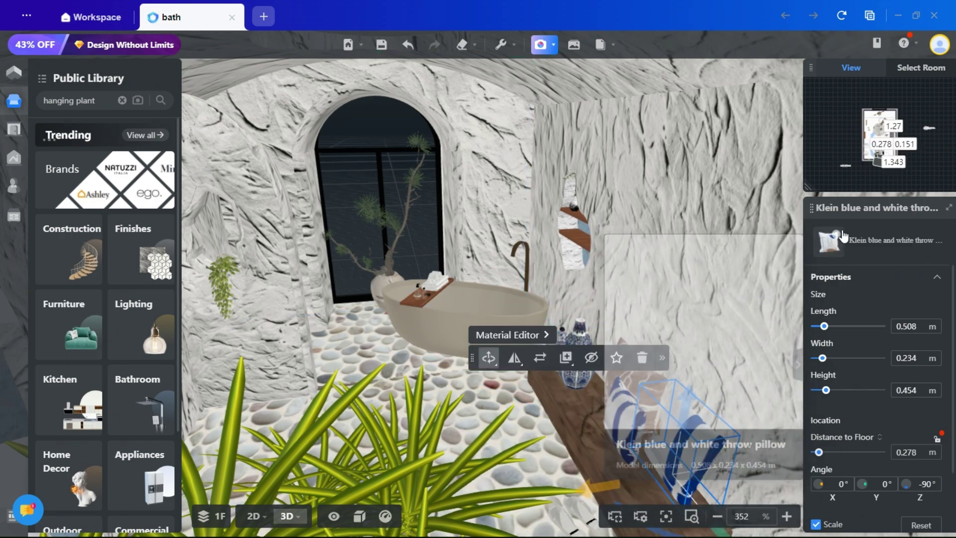
- Show the remaining hidden furnishings around the two pedestal basins and select the modern toilet
right_drag(324, 368, 459, 493)
scroll(358, 376, up, 3)
scroll(458, 493, up, 6)
click(383, 330)
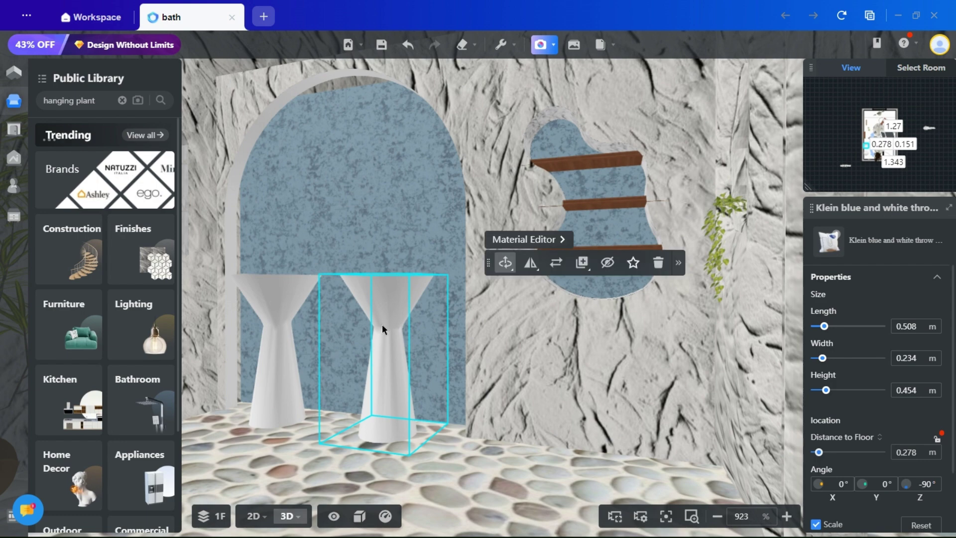
click(333, 516)
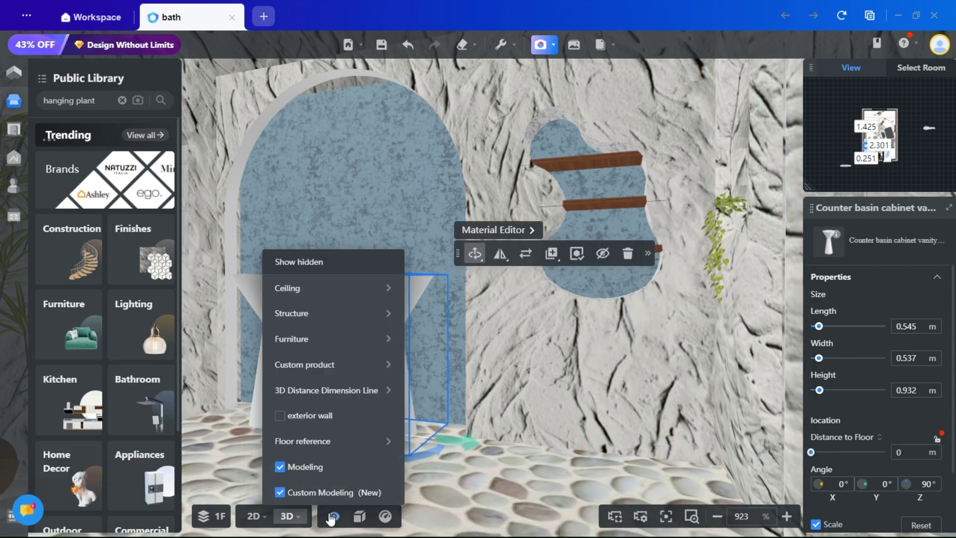
mouse_move(339, 338)
click(416, 374)
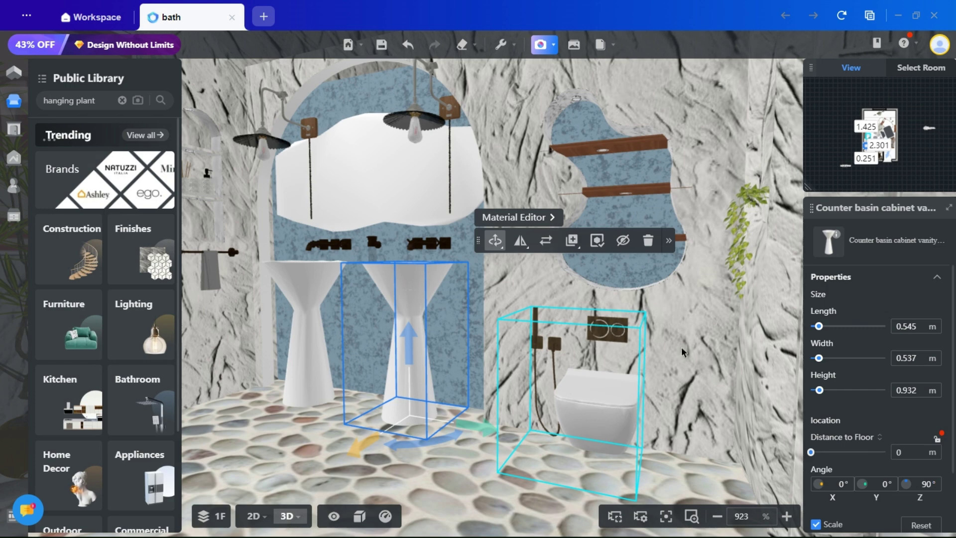
click(587, 404)
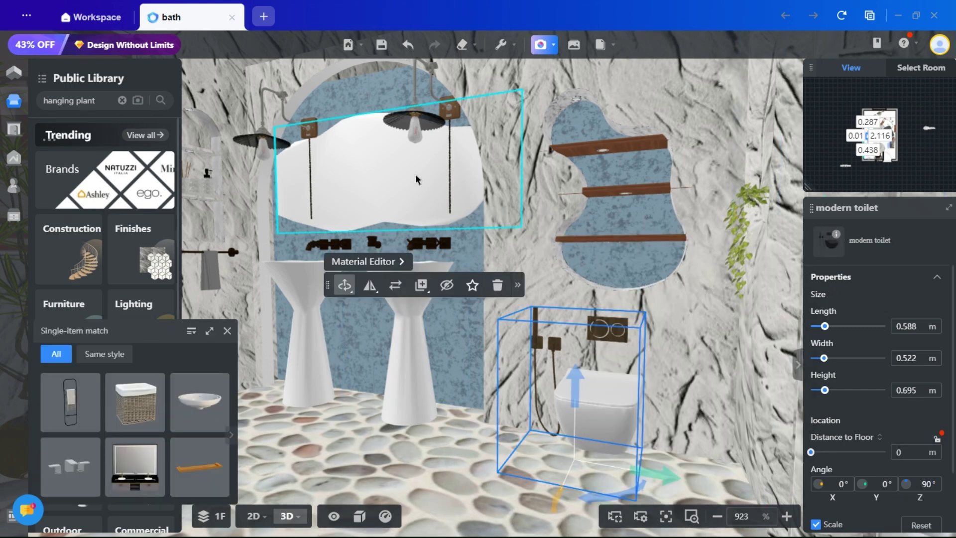
- Inspect the model details of the French wall lamp above the basins, and select the blue arched door
click(416, 179)
click(415, 127)
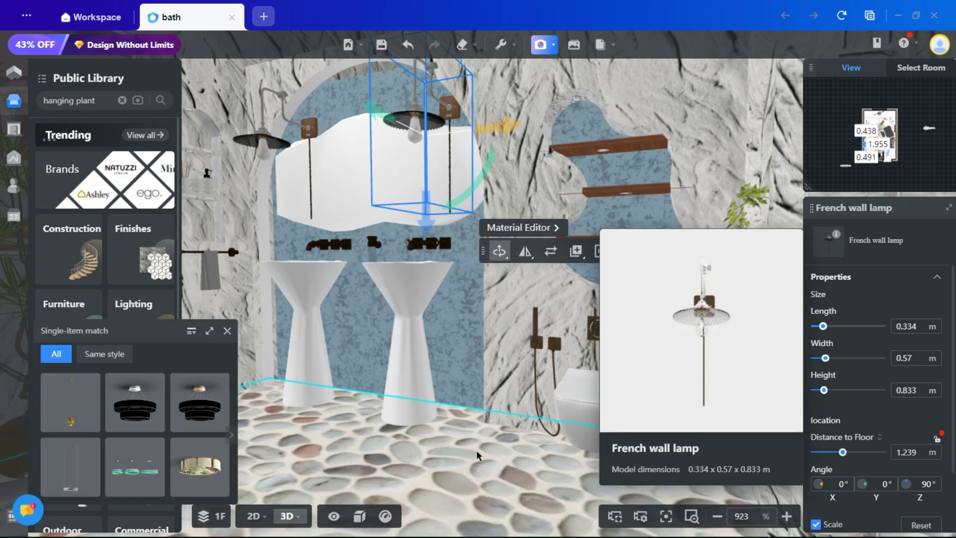
drag(476, 456, 321, 456)
click(273, 279)
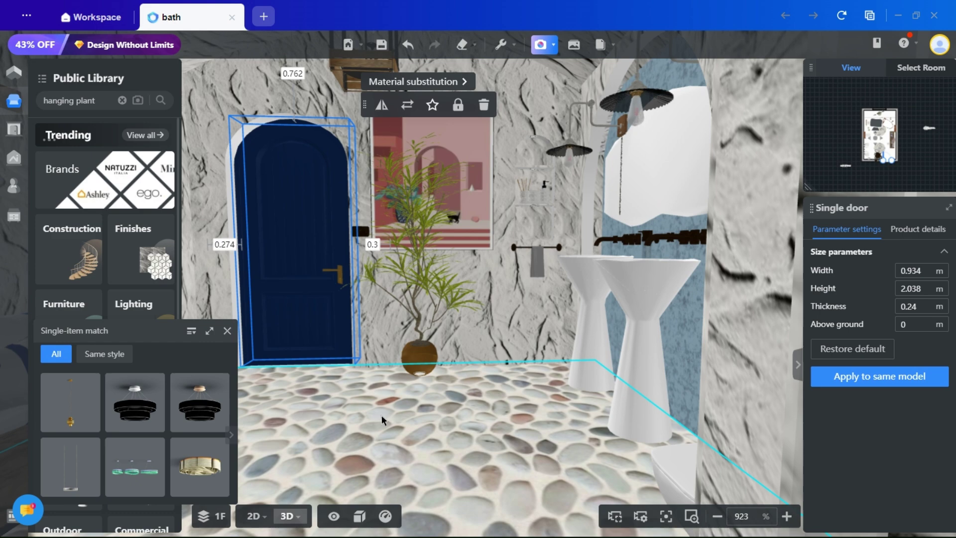
- Inspect the model details of the potted green plant beside the door and the bathroom towel rack
drag(382, 420, 590, 421)
click(536, 296)
mouse_move(836, 238)
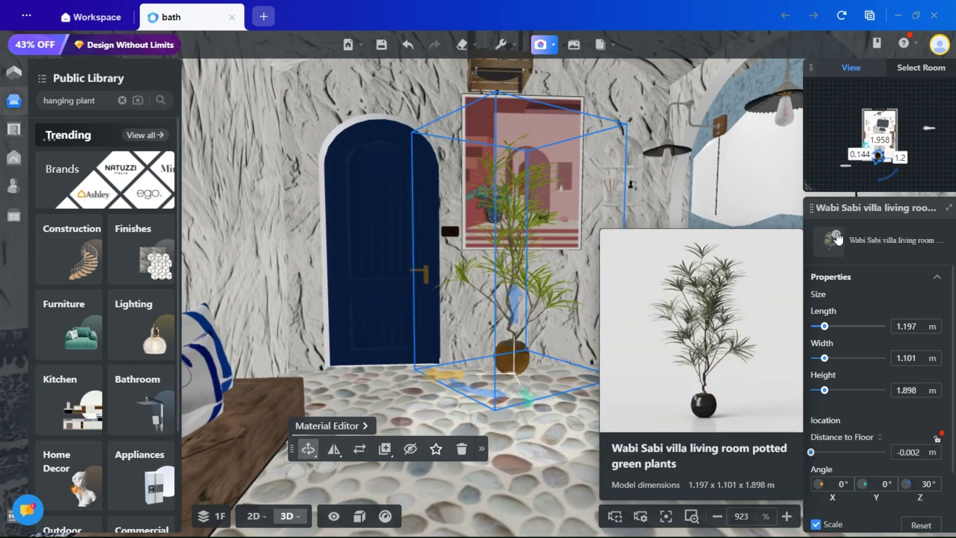
drag(647, 448, 478, 448)
click(500, 262)
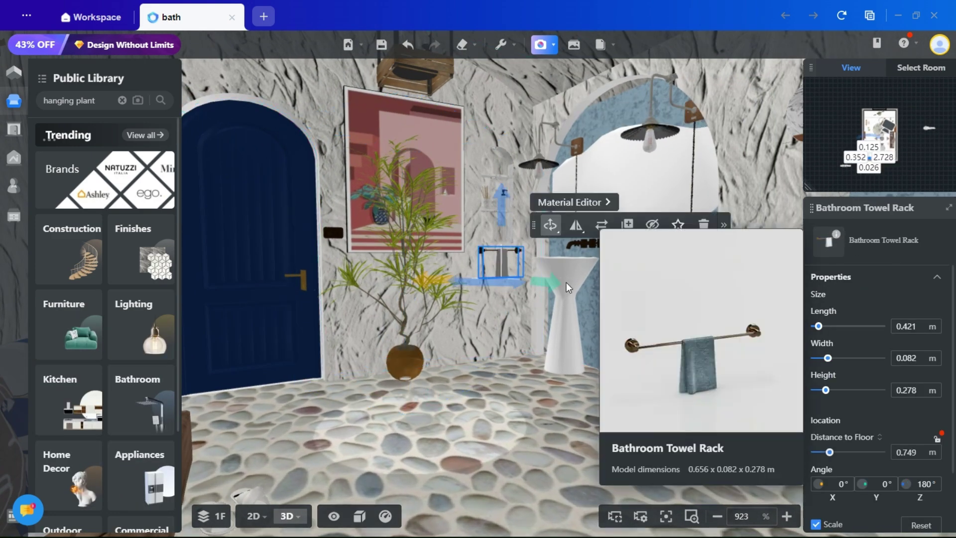
- Inspect the model details of the wooden lantern pendant hanging from the ceiling
drag(468, 358, 456, 243)
click(478, 131)
click(458, 119)
mouse_move(839, 235)
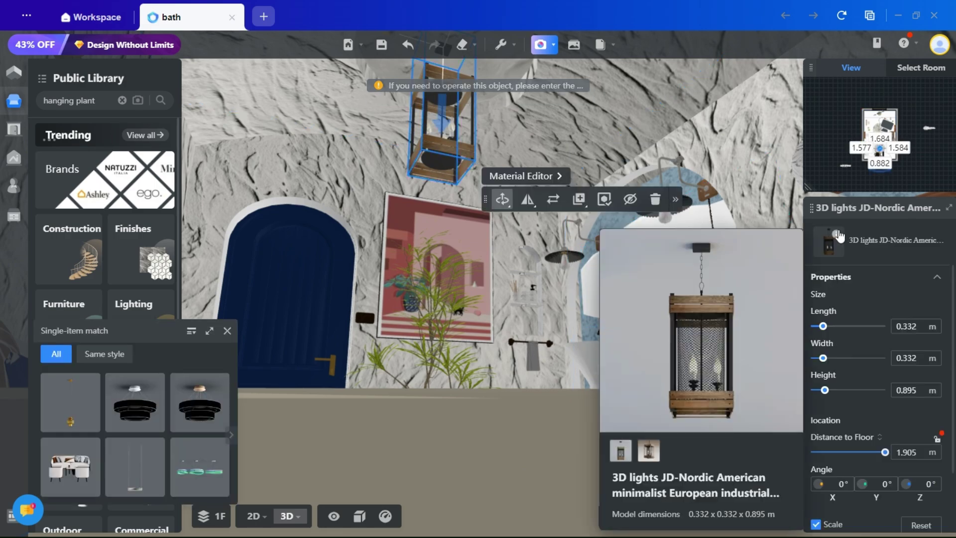
- Inspect the slippers in front of the wooden bench and the model details of the wall clothing hook above it
scroll(523, 289, up, 2)
drag(523, 289, 795, 349)
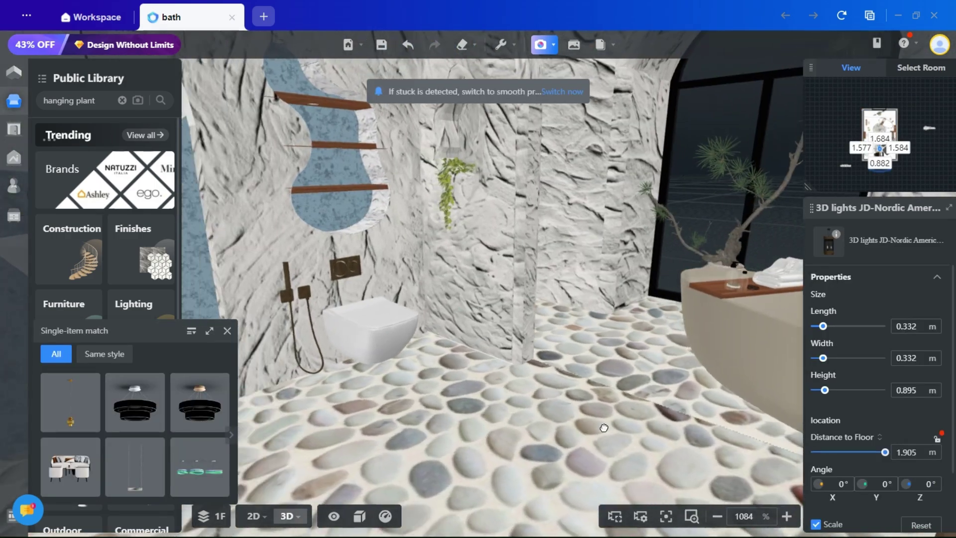
drag(603, 427, 561, 401)
scroll(561, 402, up, 2)
click(508, 406)
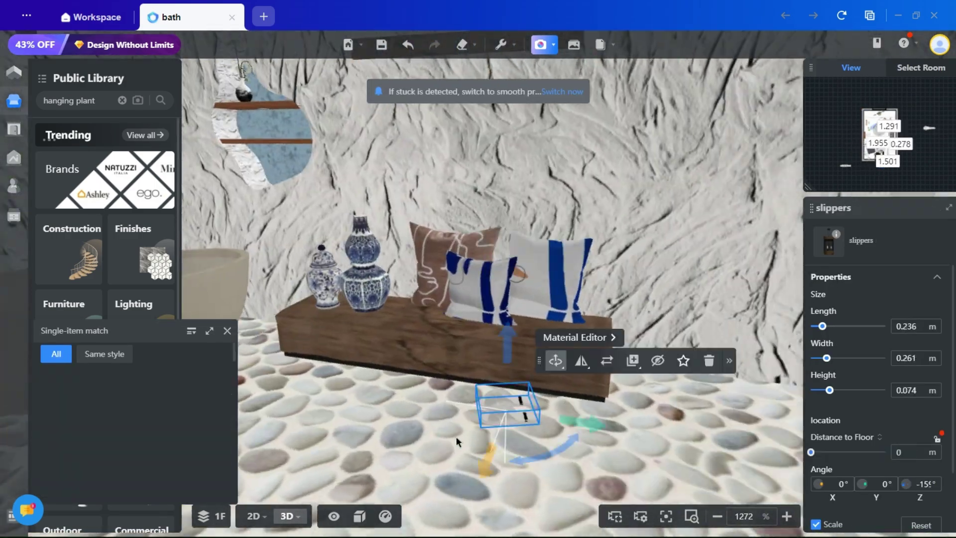
drag(364, 351, 367, 429)
click(431, 140)
mouse_move(837, 235)
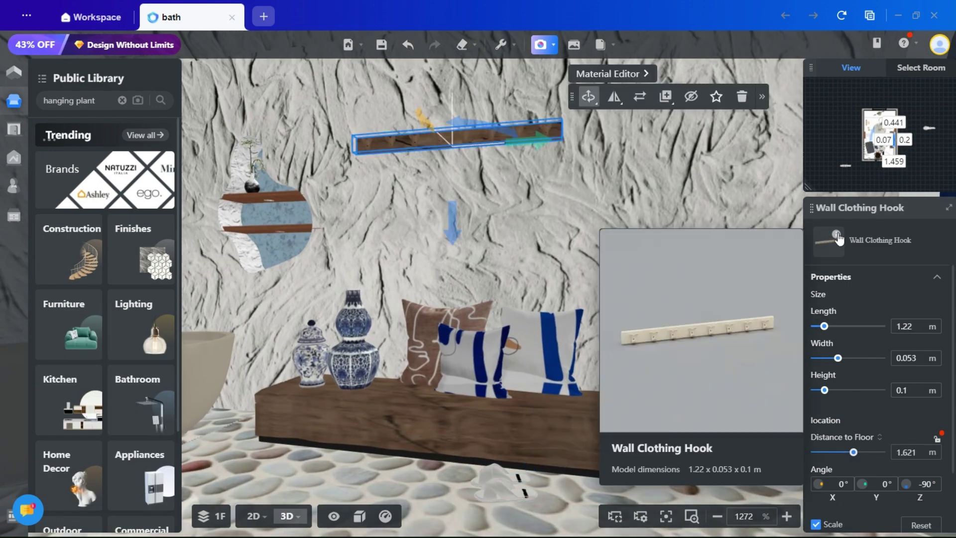
- Inspect the French creamy style wall lamp near the bathtub and the hanging basket plant on the partition
drag(408, 224, 530, 234)
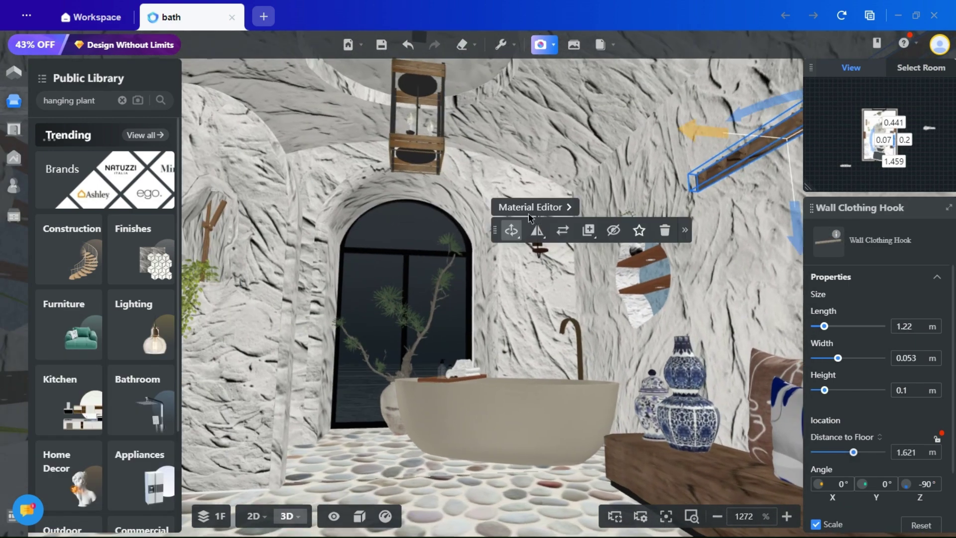
click(542, 245)
drag(304, 498, 368, 462)
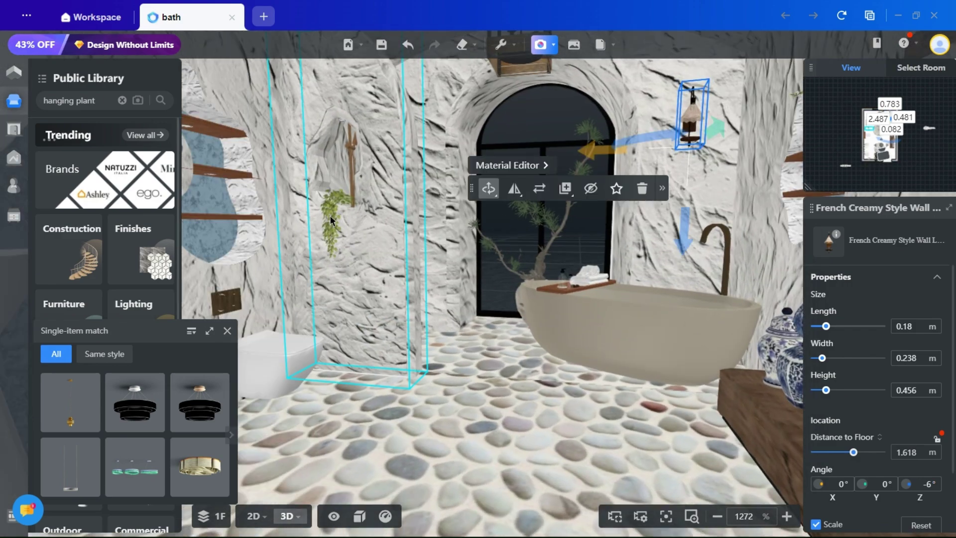
click(330, 218)
- Inspect the model details of the French shower head and the floor drain in the shower area
scroll(483, 305, up, 5)
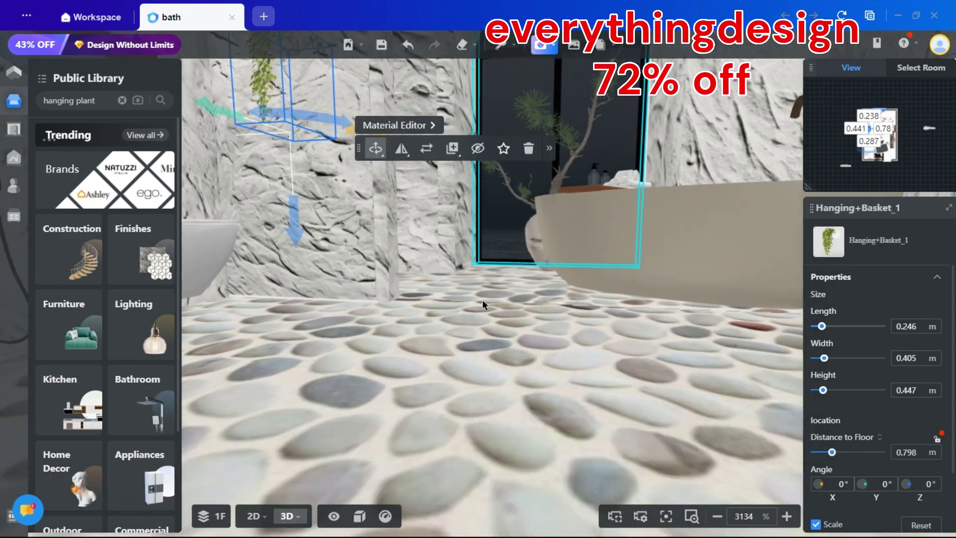
scroll(484, 316, up, 2)
drag(484, 318, 441, 485)
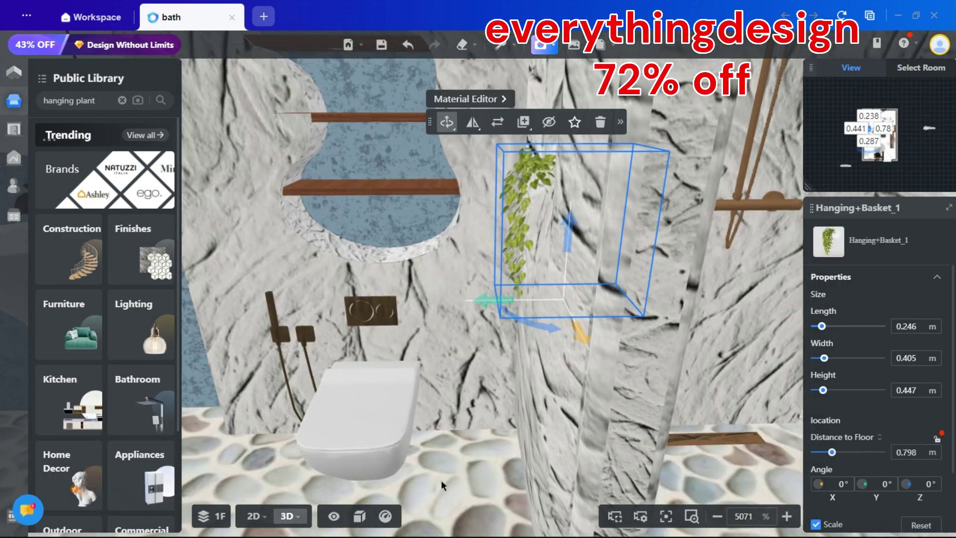
scroll(441, 486, down, 6)
click(647, 304)
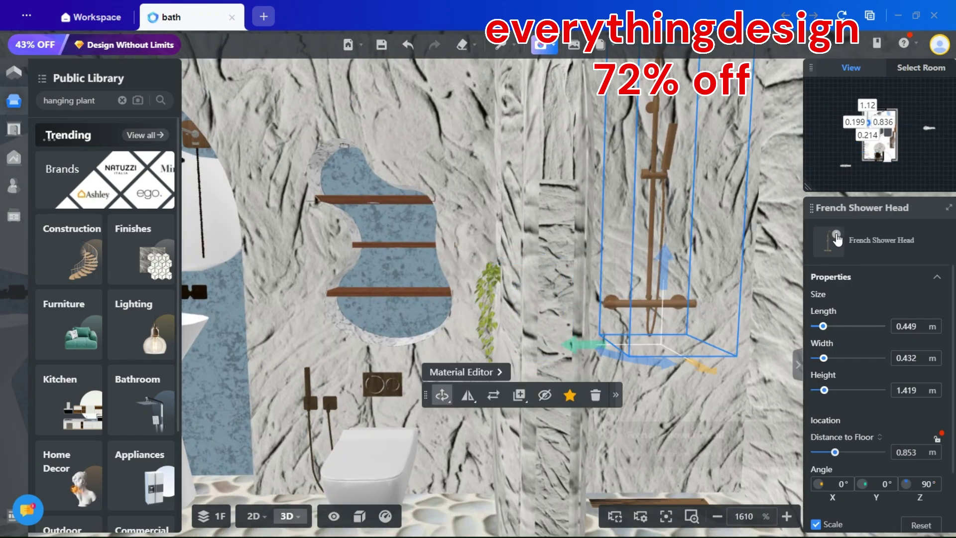
scroll(440, 275, down, 1)
right_drag(440, 275, 439, 181)
click(621, 393)
mouse_move(836, 236)
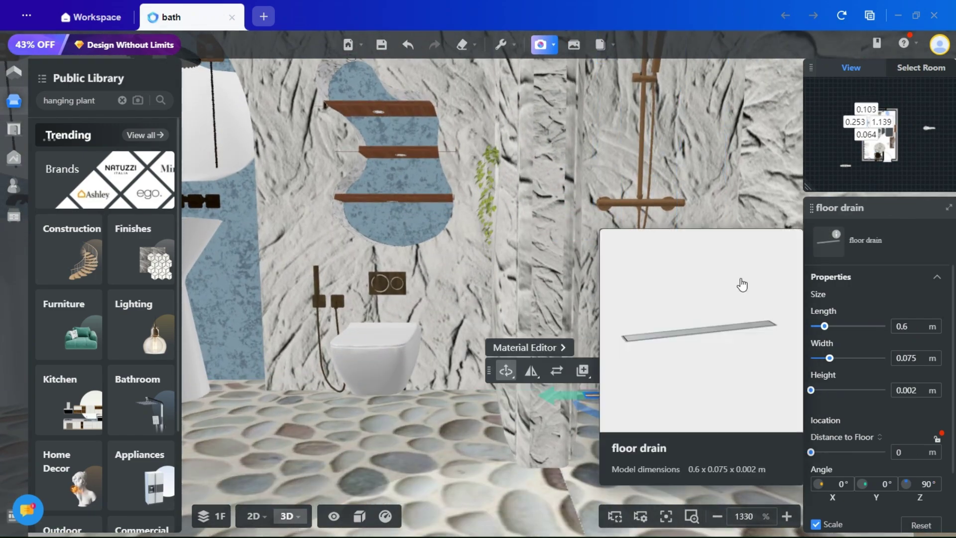
drag(374, 443, 408, 397)
scroll(530, 452, down, 9)
scroll(408, 397, up, 2)
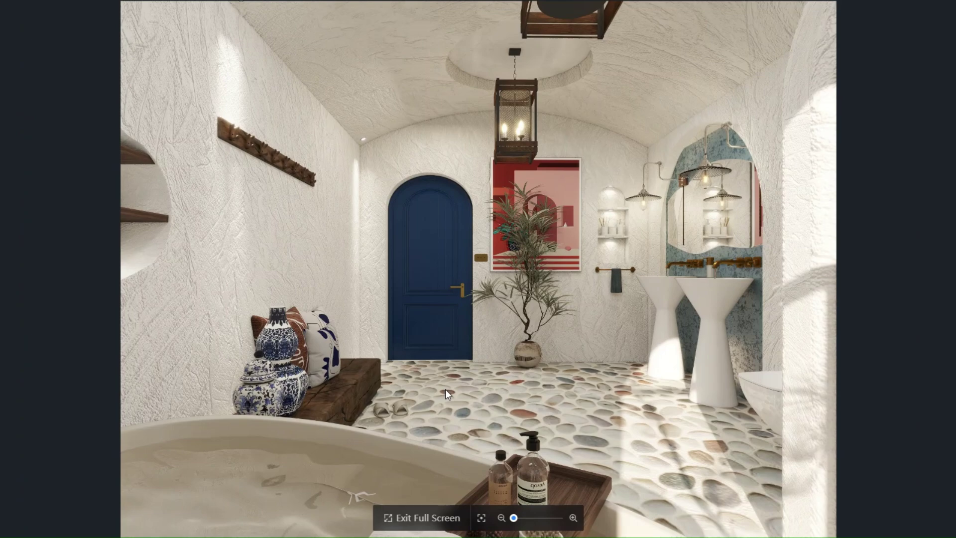
- Review the full-screen renders of the bathroom, examining the basin and toilet wall closely before viewing the shower and night-time bathtub scenes
key(Right)
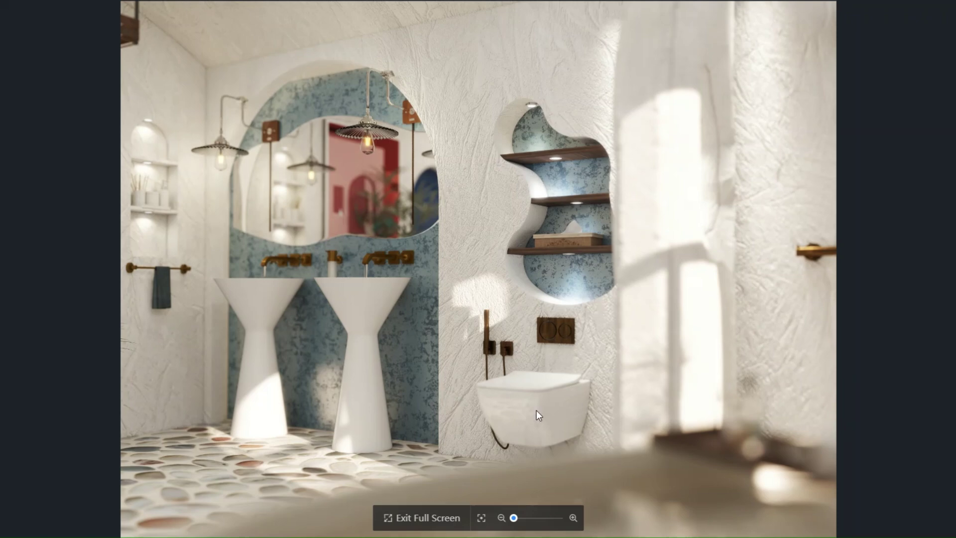
scroll(558, 229, up, 5)
drag(404, 302, 558, 339)
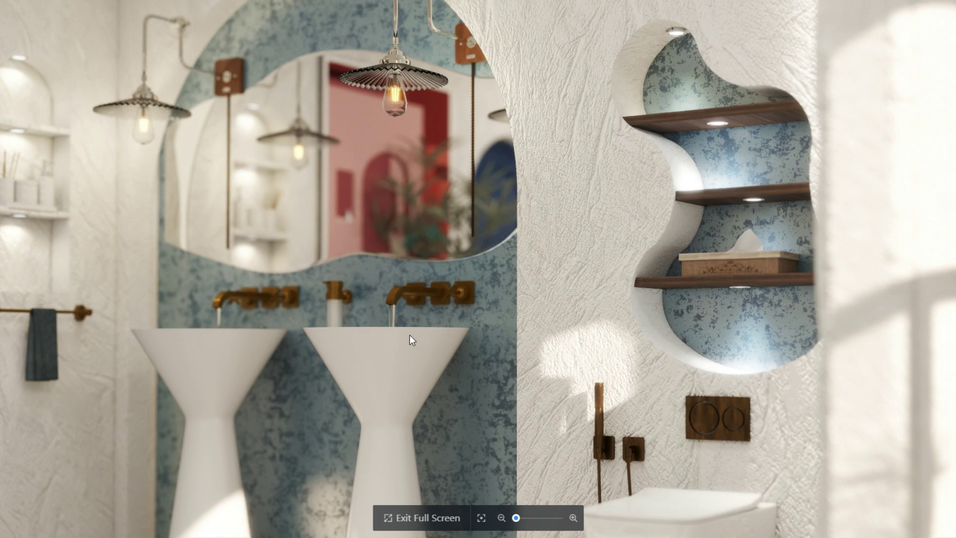
scroll(409, 335, down, 3)
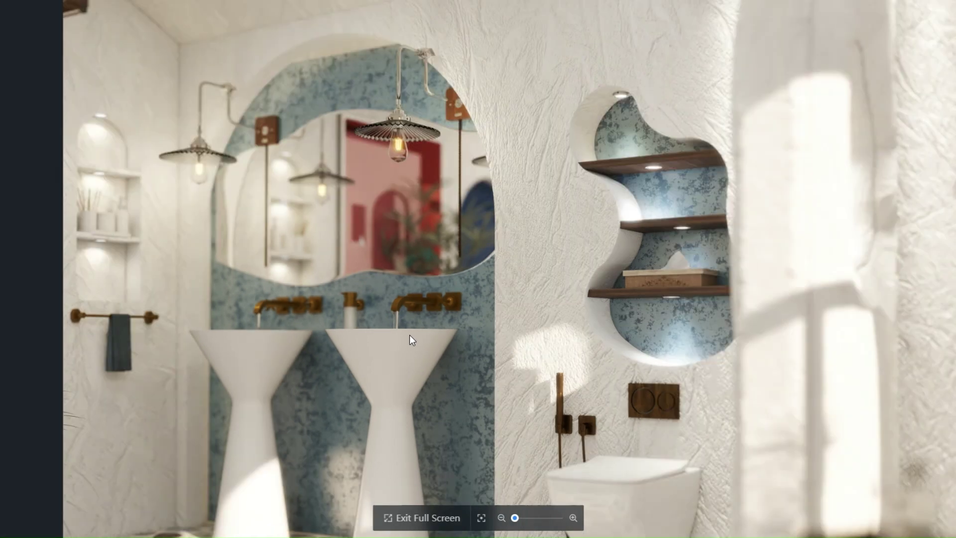
drag(409, 335, 381, 277)
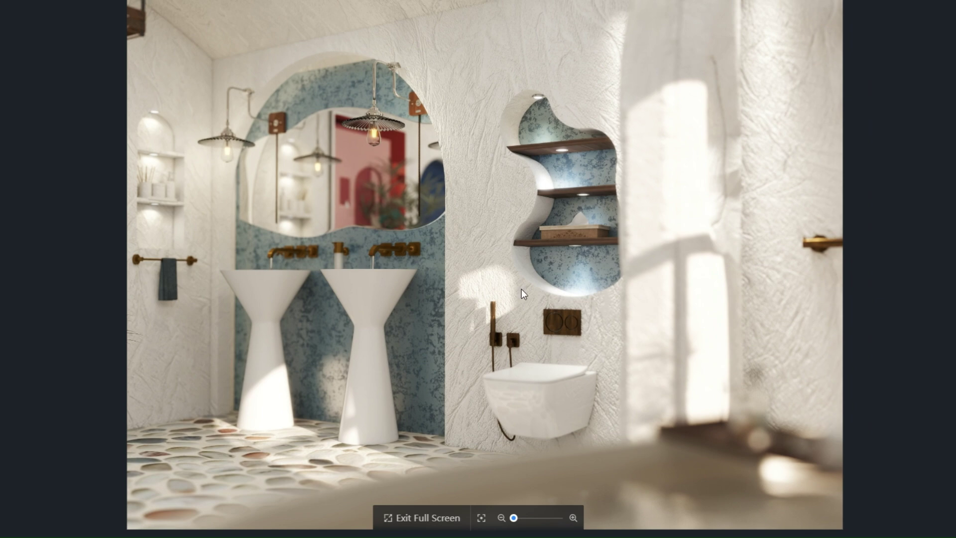
key(Right)
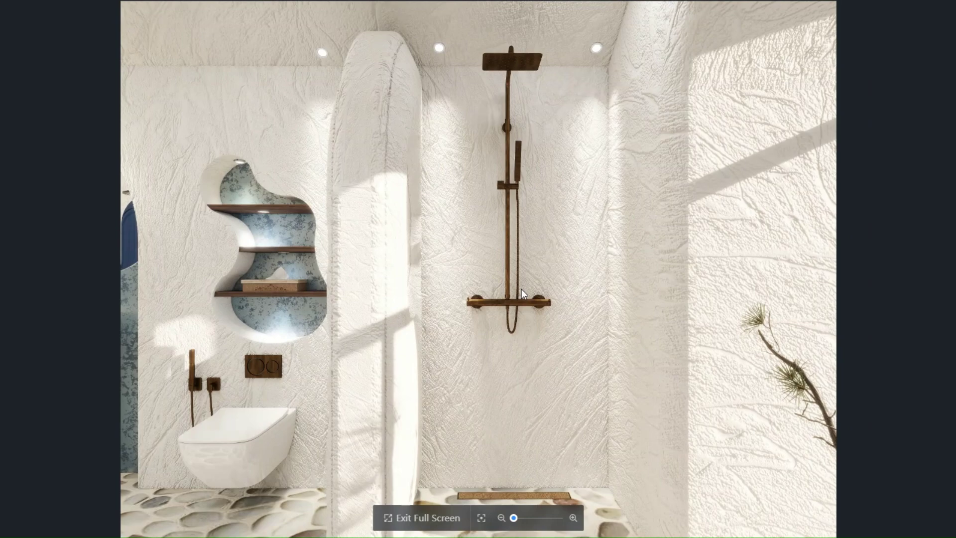
key(Right)
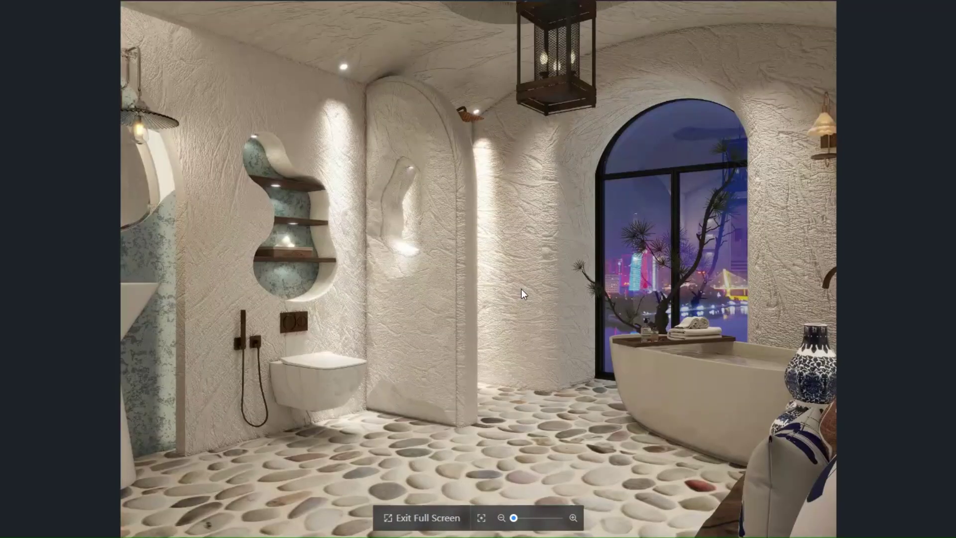